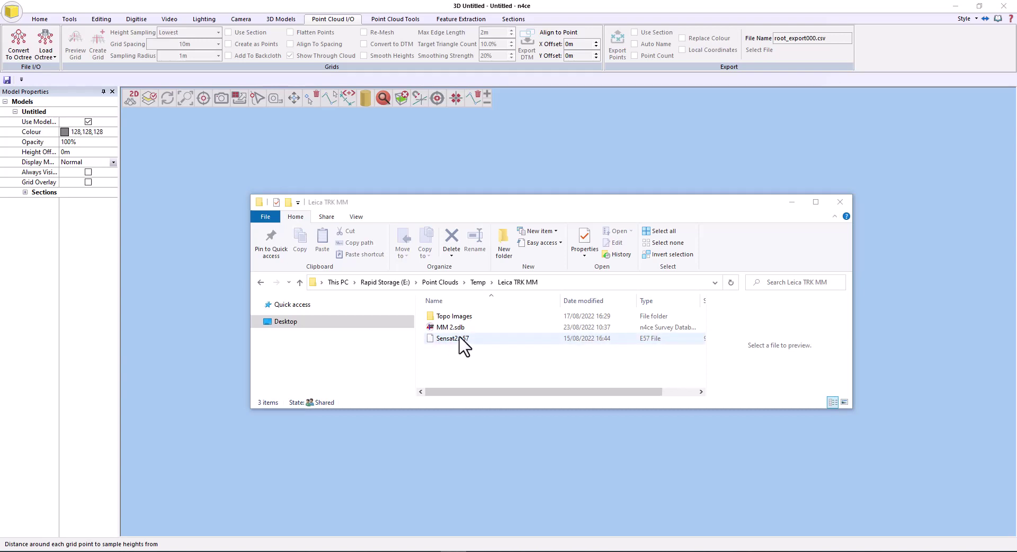
# Step: Import the Sensat2.e57 point cloud into the 3D view, converting it with the preset import options
pyautogui.moveTo(458, 338); pyautogui.dragTo(188, 317)
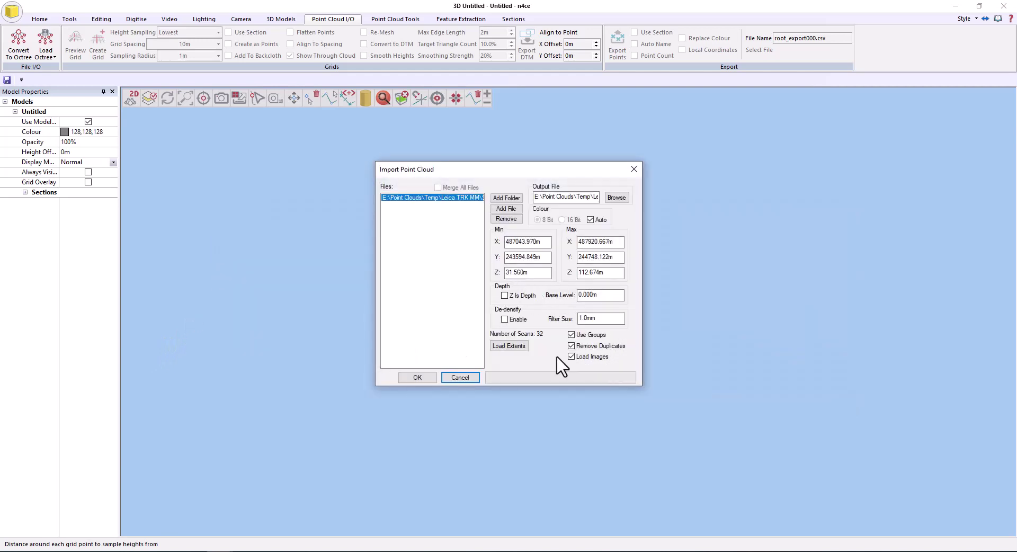
pyautogui.click(420, 376)
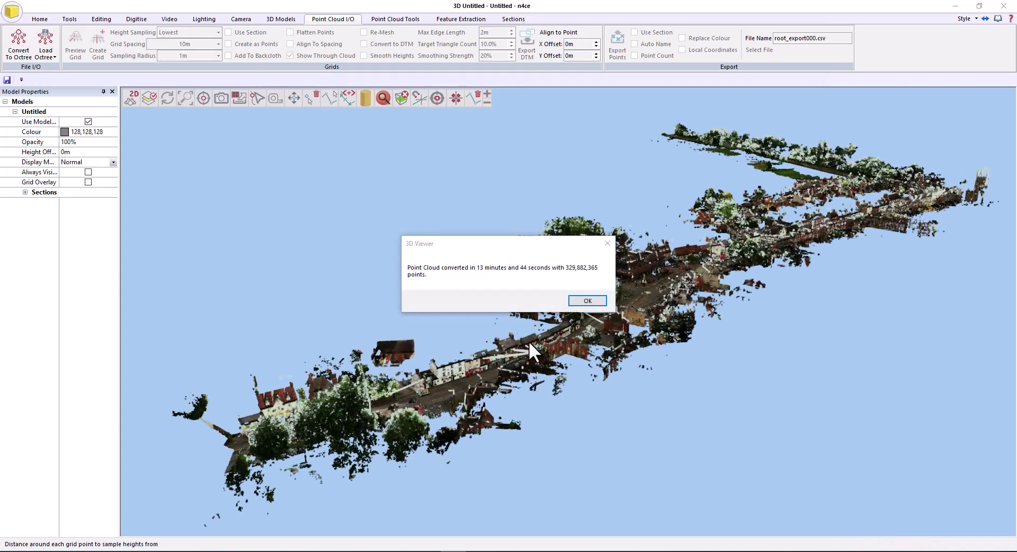
pyautogui.click(588, 300)
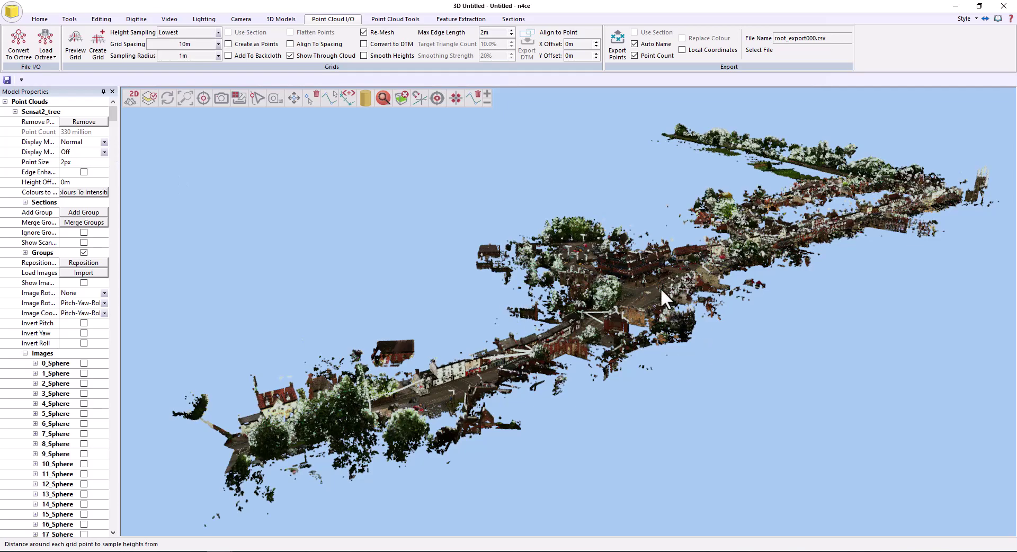
# Step: Set the point cloud's display mode to Intensity
pyautogui.scroll(10, 589, 295)
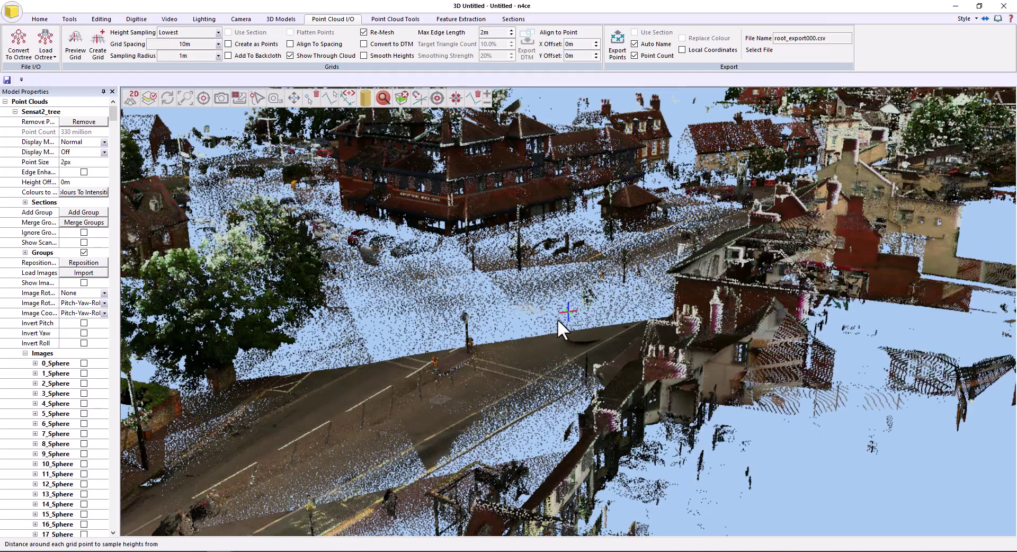
pyautogui.moveTo(557, 319); pyautogui.dragTo(586, 304)
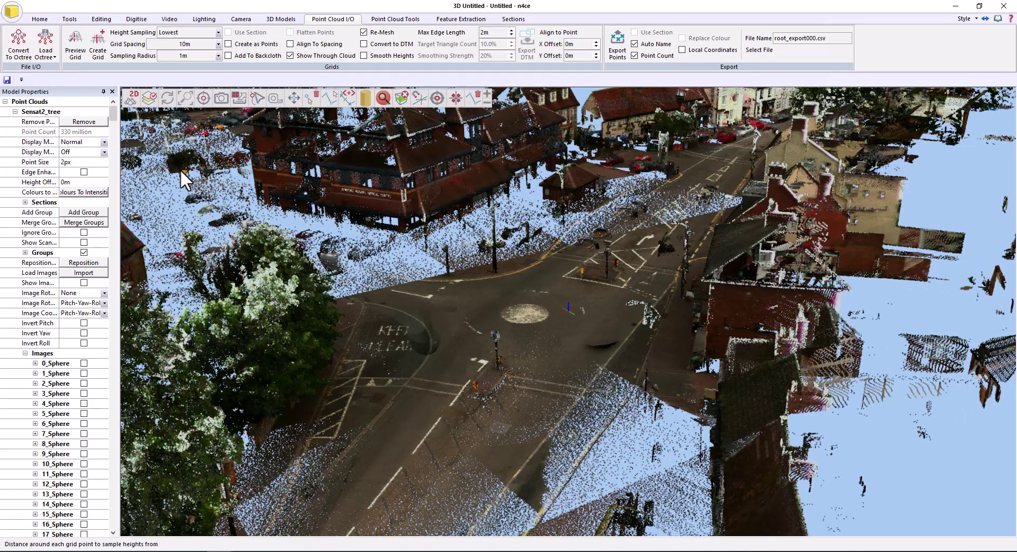
pyautogui.click(104, 142)
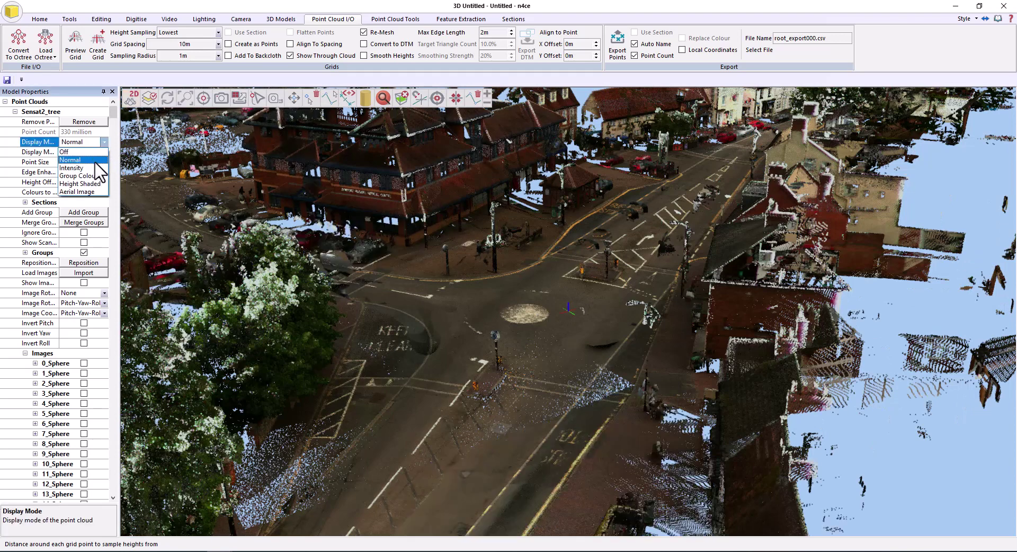
pyautogui.click(93, 168)
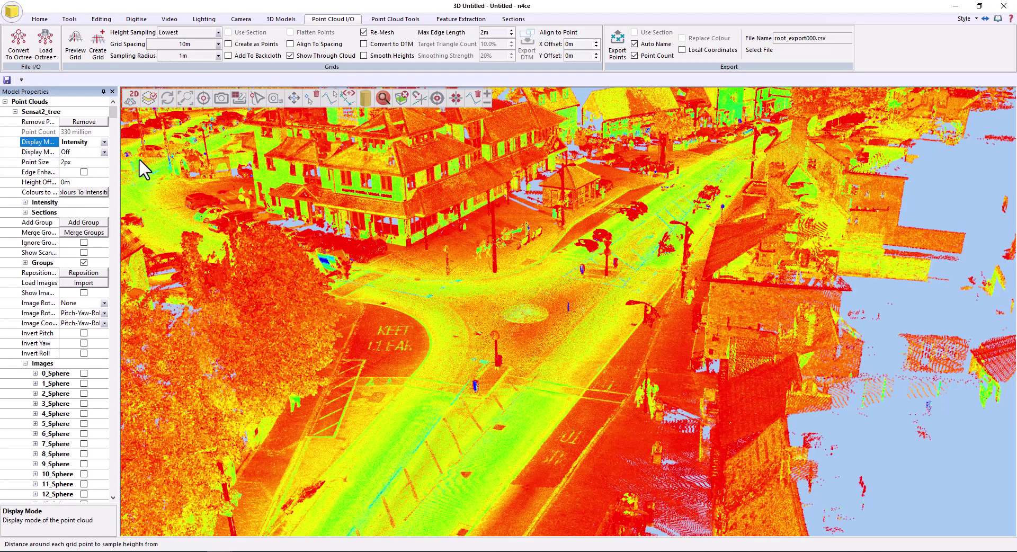
# Step: Set the point cloud's display mode to Group Colours, list its scan groups and hide the group colour key
pyautogui.click(105, 142)
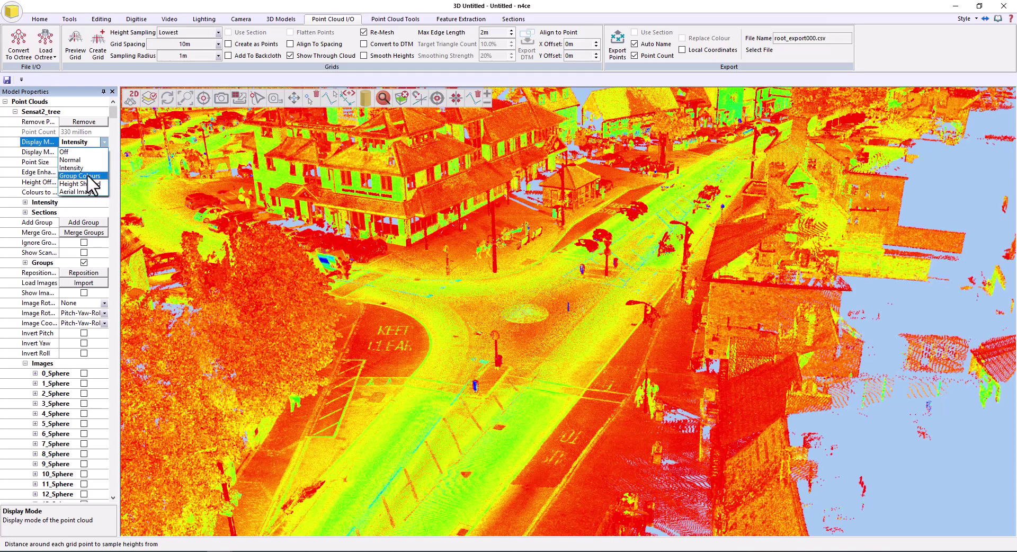
pyautogui.click(88, 176)
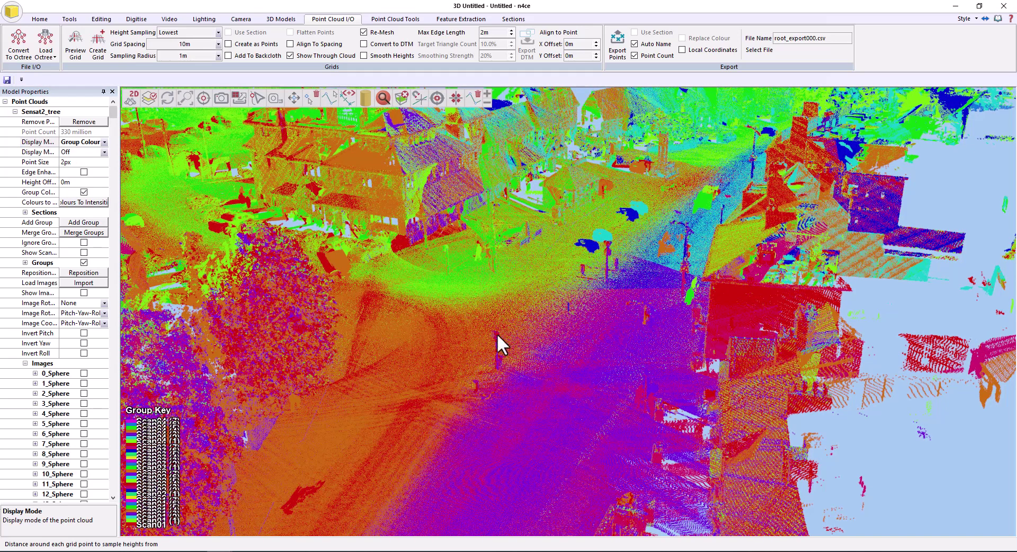
pyautogui.click(24, 363)
pyautogui.click(26, 263)
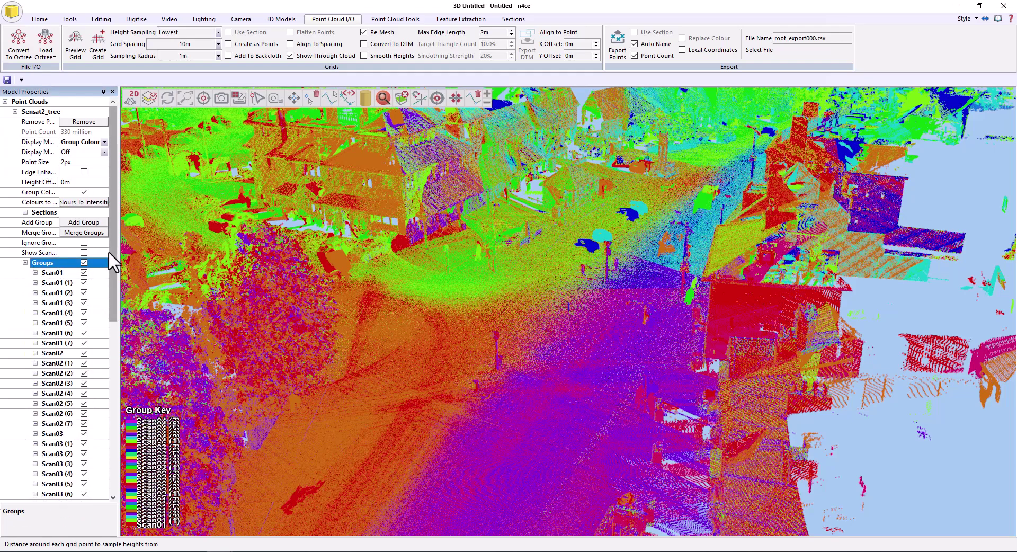
pyautogui.moveTo(110, 254); pyautogui.dragTo(103, 373)
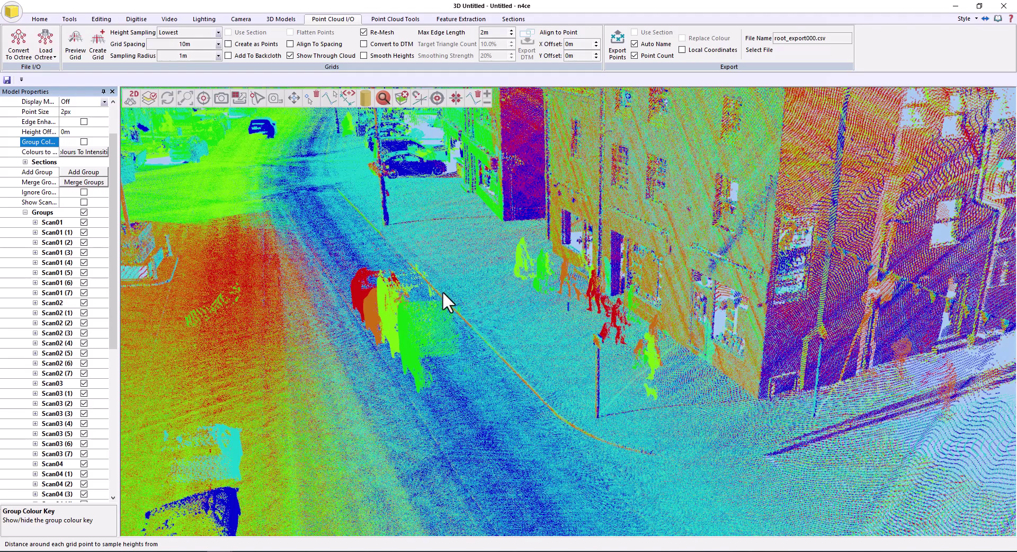
# Step: Start Group By Overlap for Sensat2_tree, keeping a minimum group count of 3 and a box size of 0.025 m
pyautogui.click(394, 19)
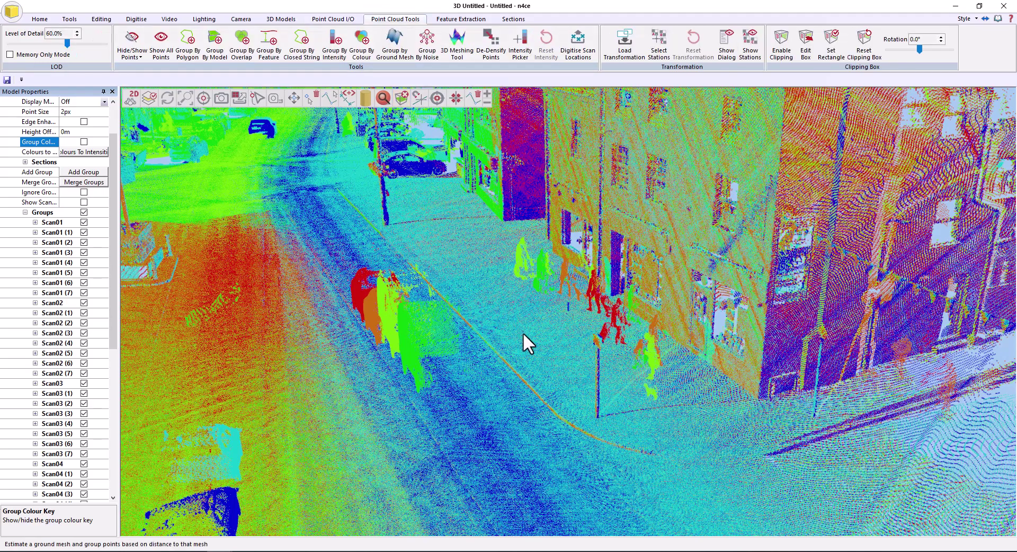
pyautogui.click(419, 98)
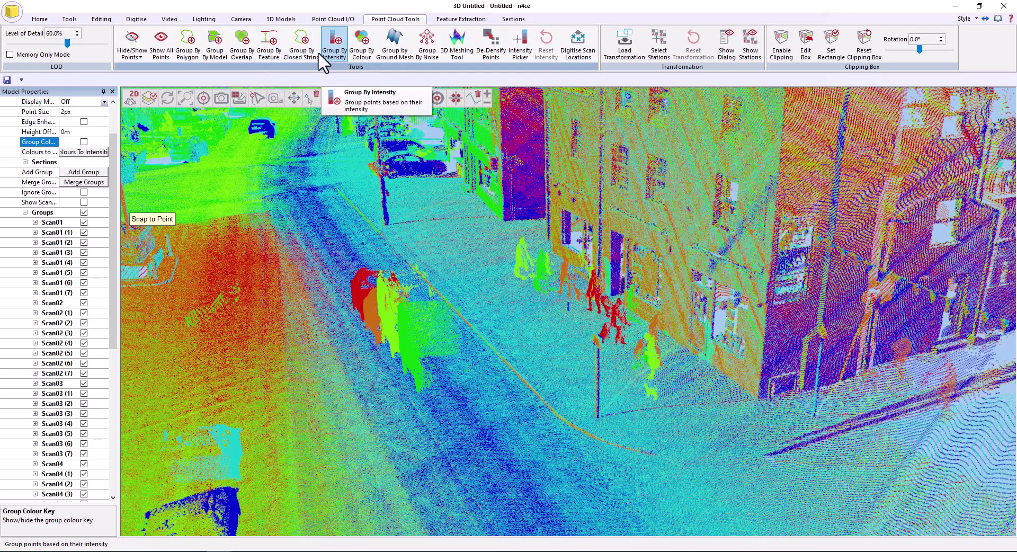
pyautogui.click(240, 52)
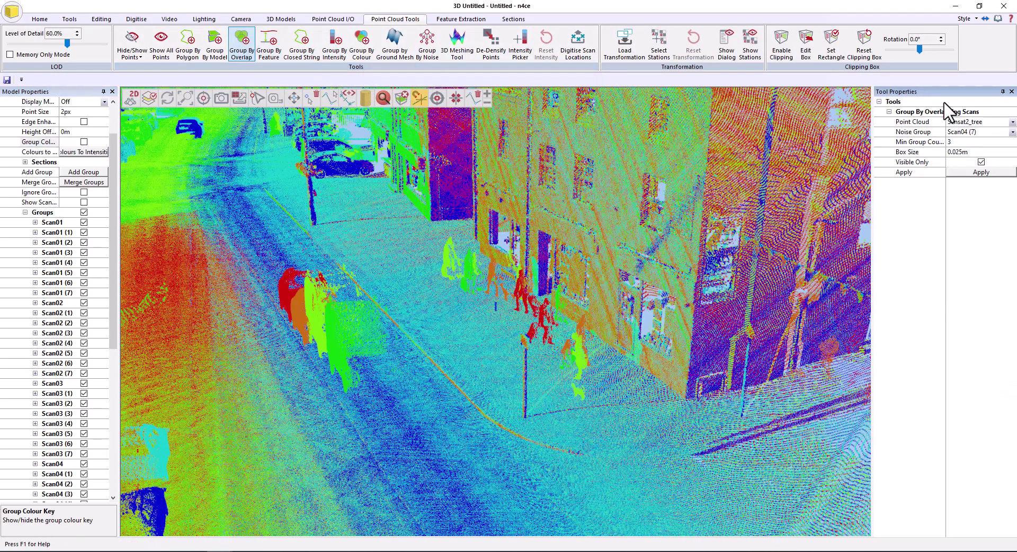
pyautogui.click(961, 142)
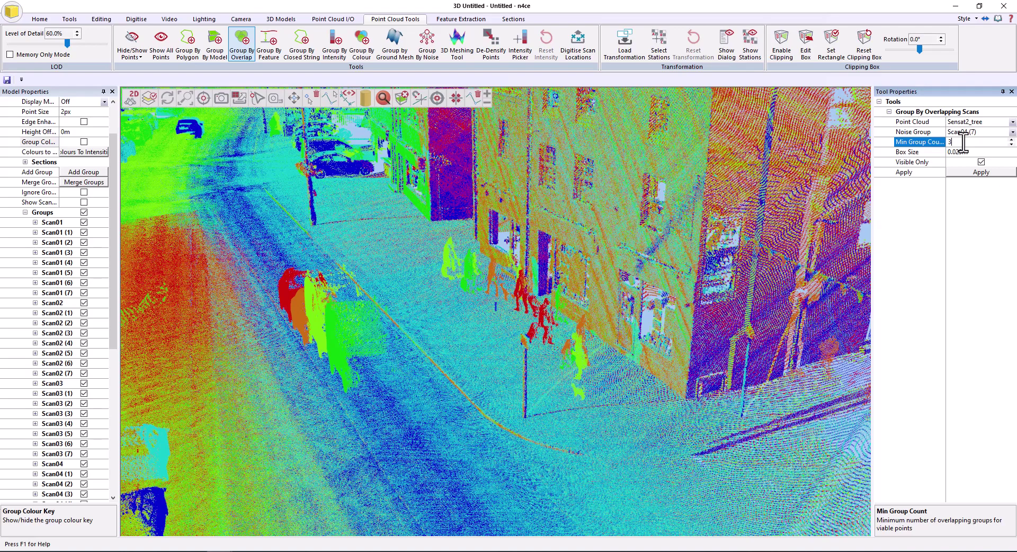
pyautogui.click(978, 152)
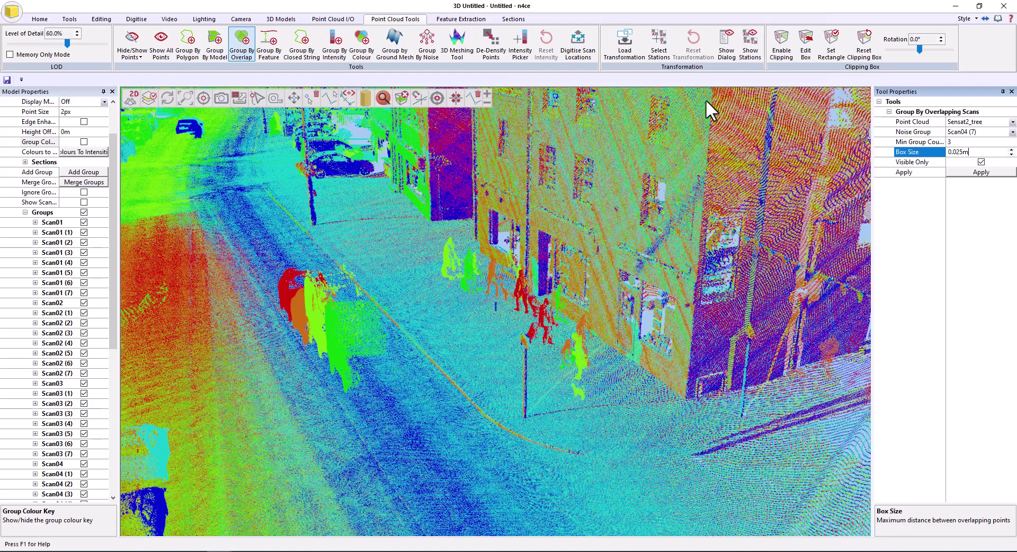
# Step: Add a point group named Noise and run the overlap grouping with it as the noise group
pyautogui.click(82, 173)
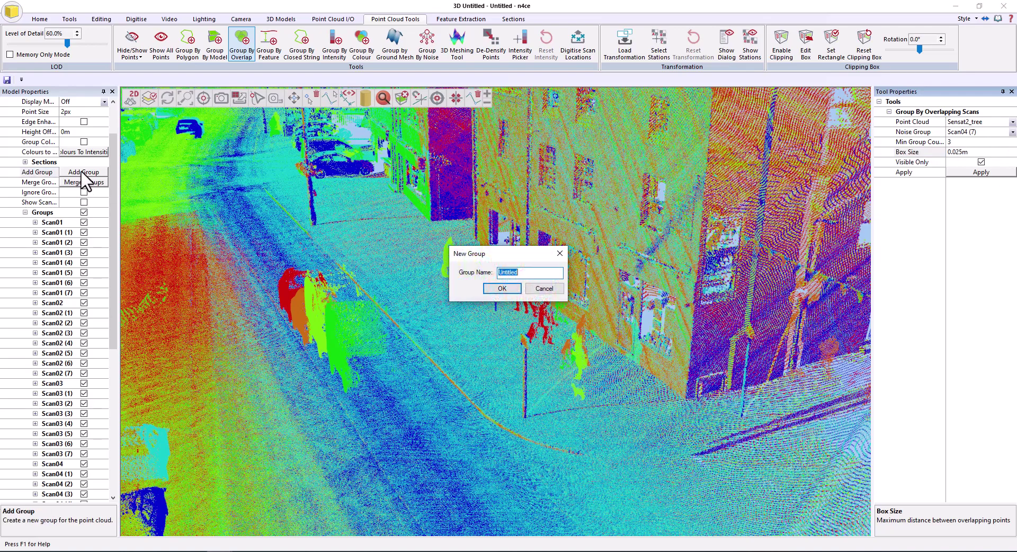
pyautogui.click(487, 288)
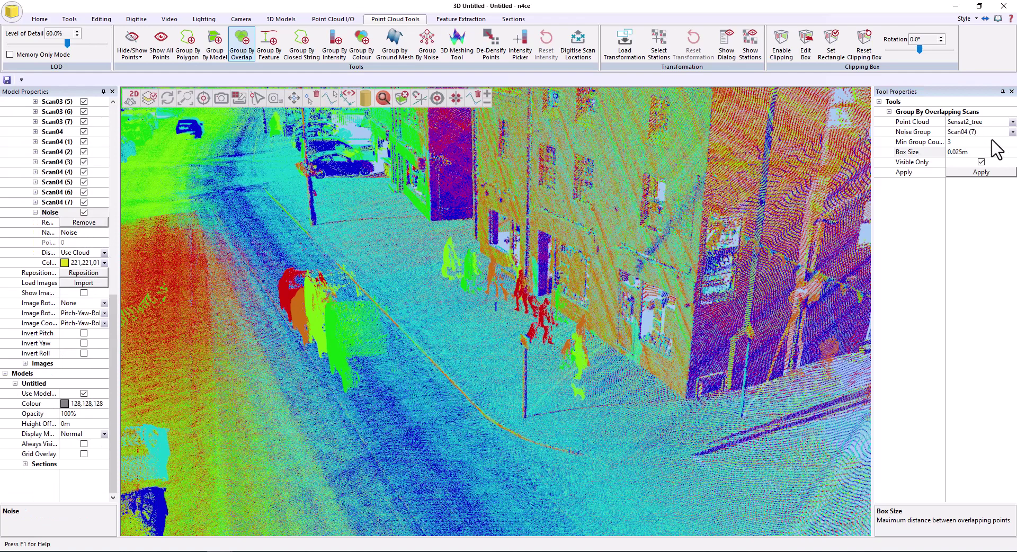
pyautogui.click(1012, 132)
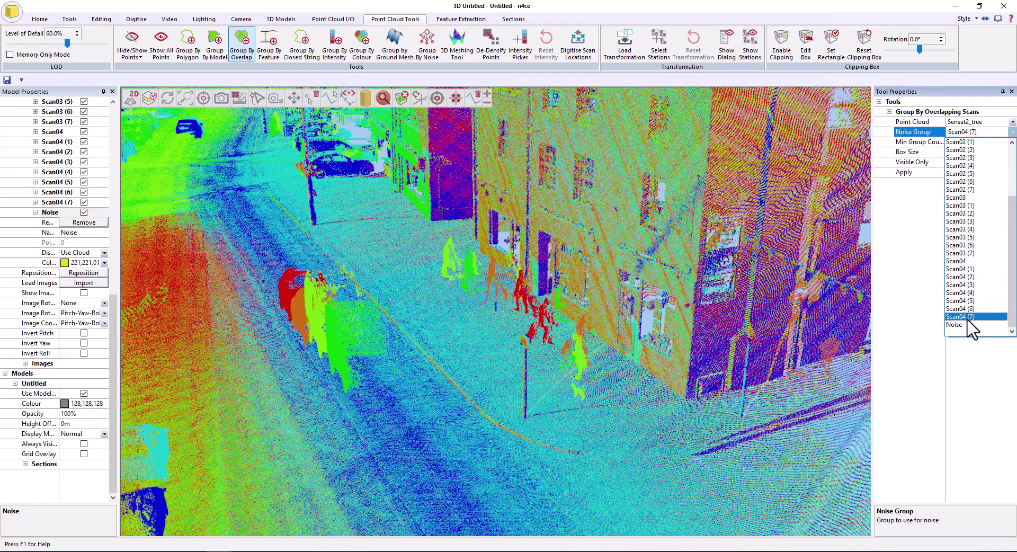
pyautogui.click(970, 325)
pyautogui.click(977, 174)
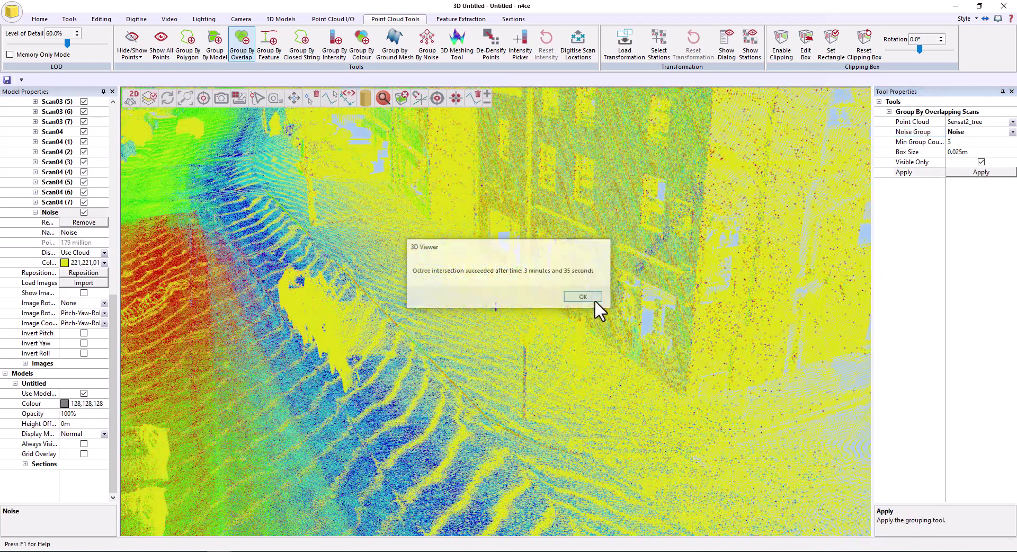
pyautogui.click(594, 300)
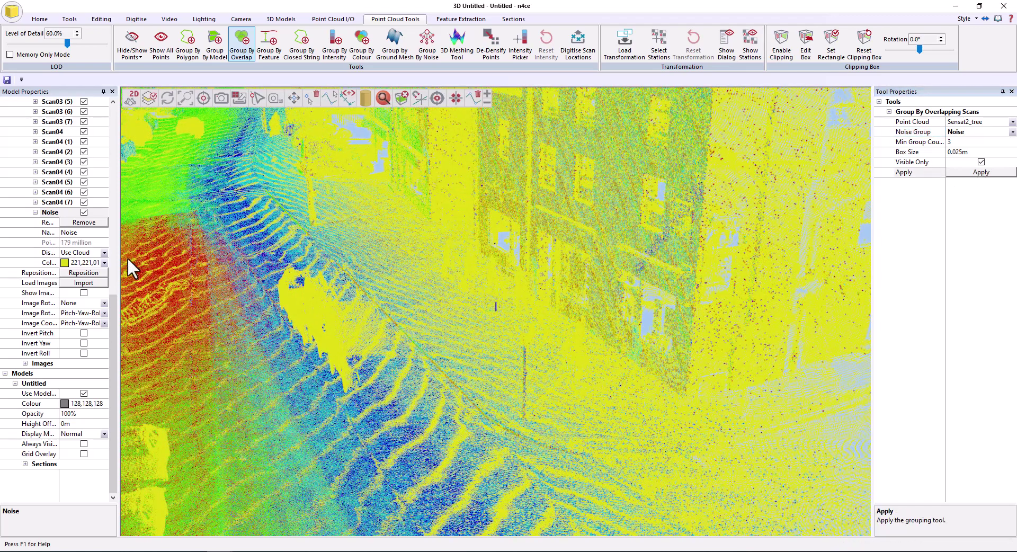
# Step: Set the whole point cloud's display mode to Normal
pyautogui.moveTo(109, 326); pyautogui.dragTo(116, 125)
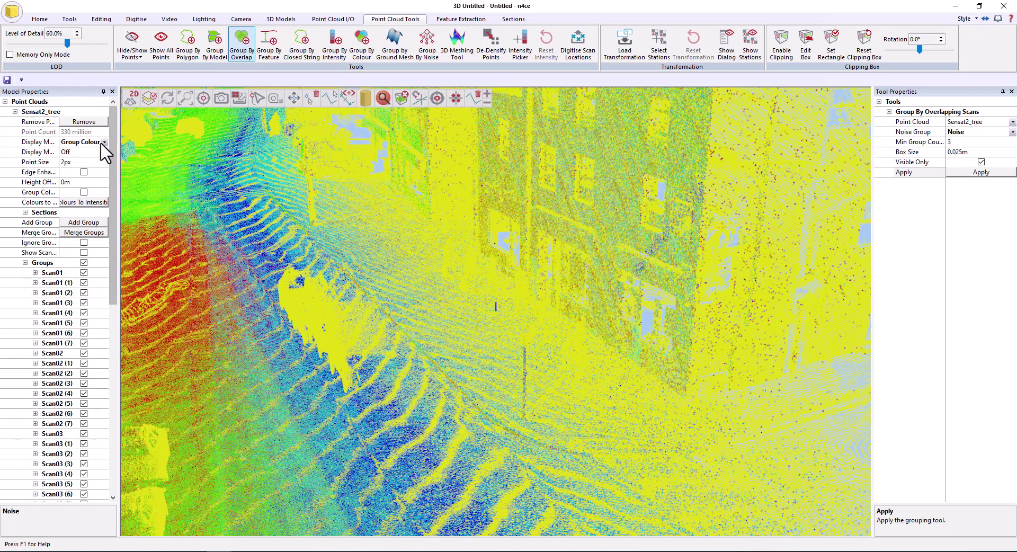
pyautogui.click(102, 140)
pyautogui.click(85, 162)
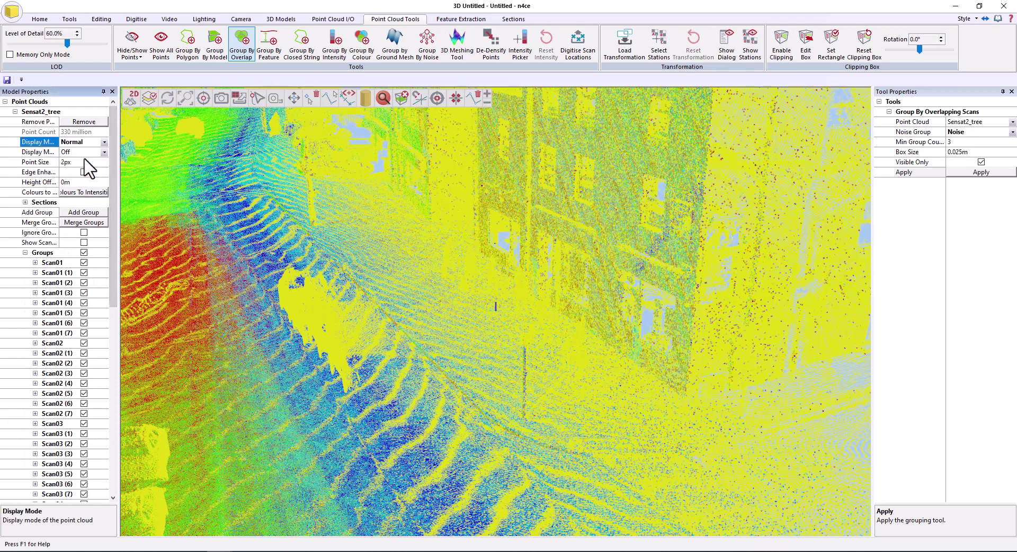
# Step: Display the Noise group in Intensity mode, then return its display mode to Use Cloud
pyautogui.moveTo(112, 244); pyautogui.dragTo(105, 370)
pyautogui.click(101, 384)
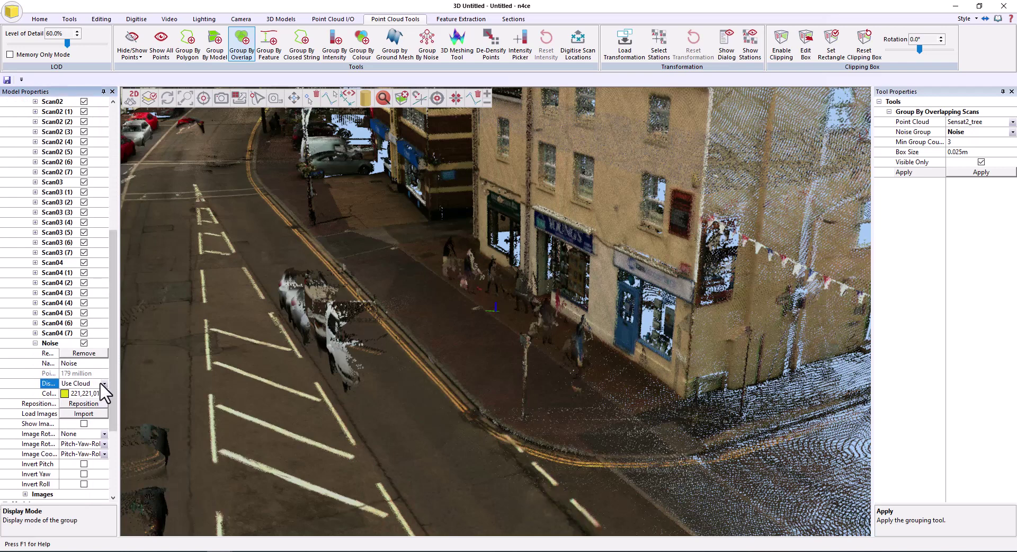
pyautogui.click(102, 384)
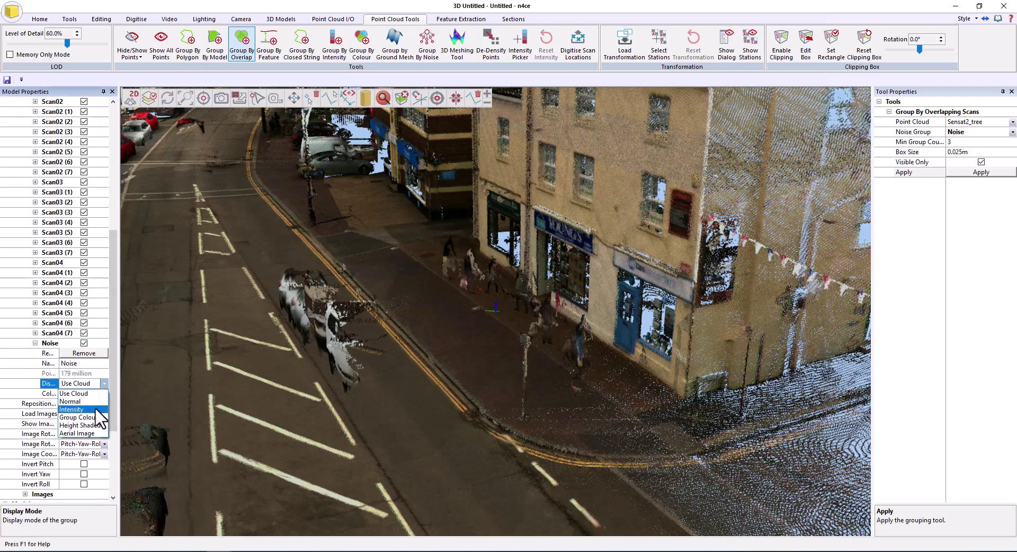
pyautogui.click(98, 413)
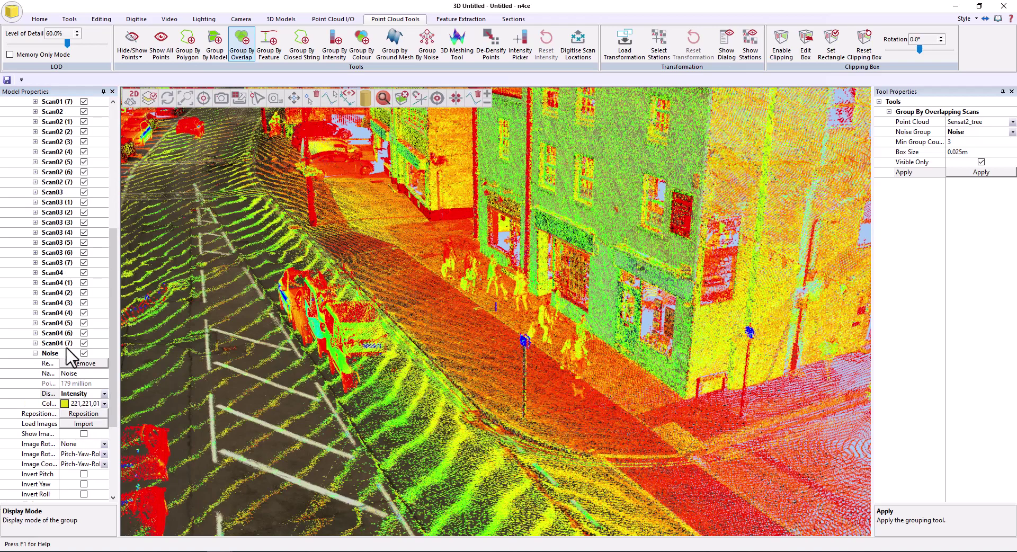
pyautogui.click(103, 393)
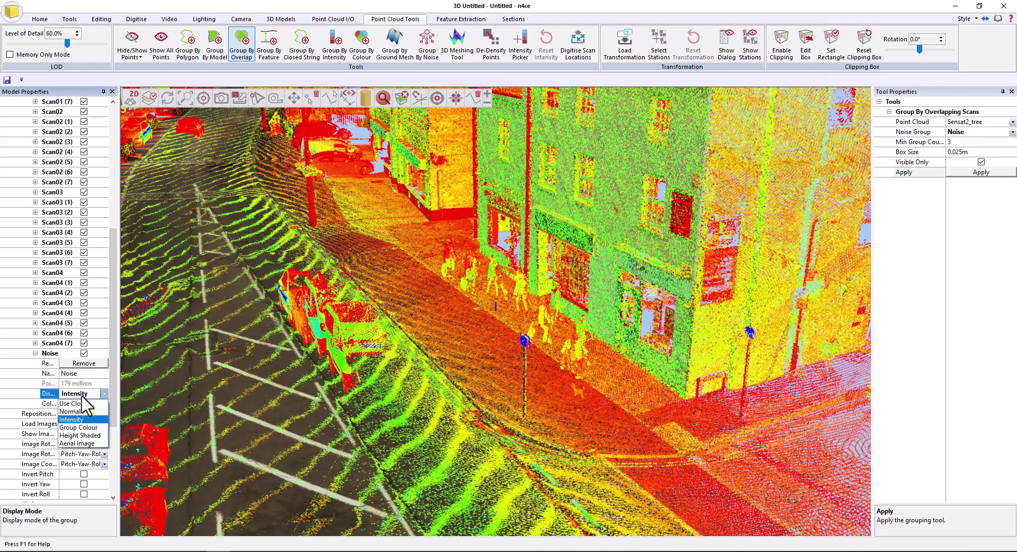
pyautogui.click(72, 403)
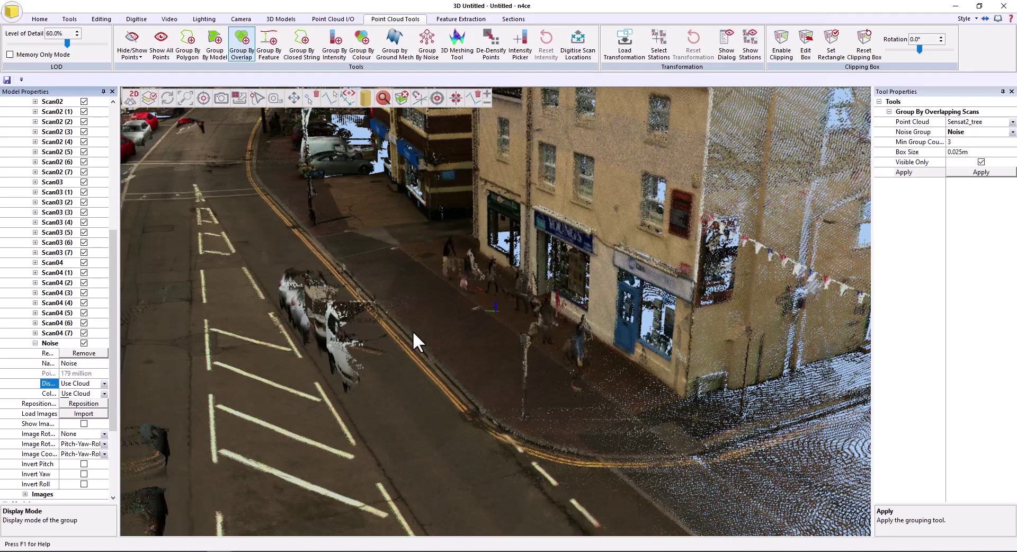
# Step: Hide the Noise group to inspect the remaining points, then show it again
pyautogui.click(82, 343)
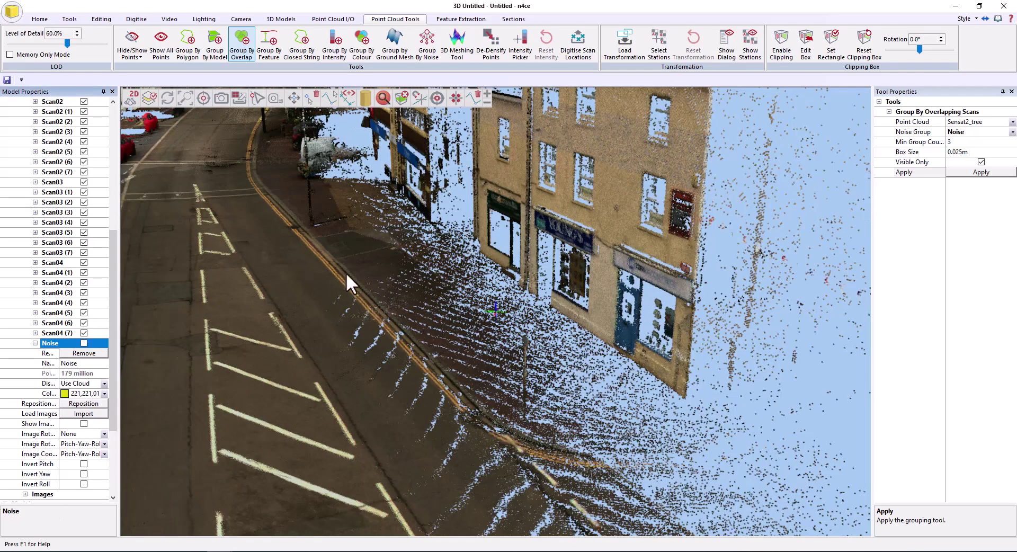
pyautogui.scroll(-10, 523, 310)
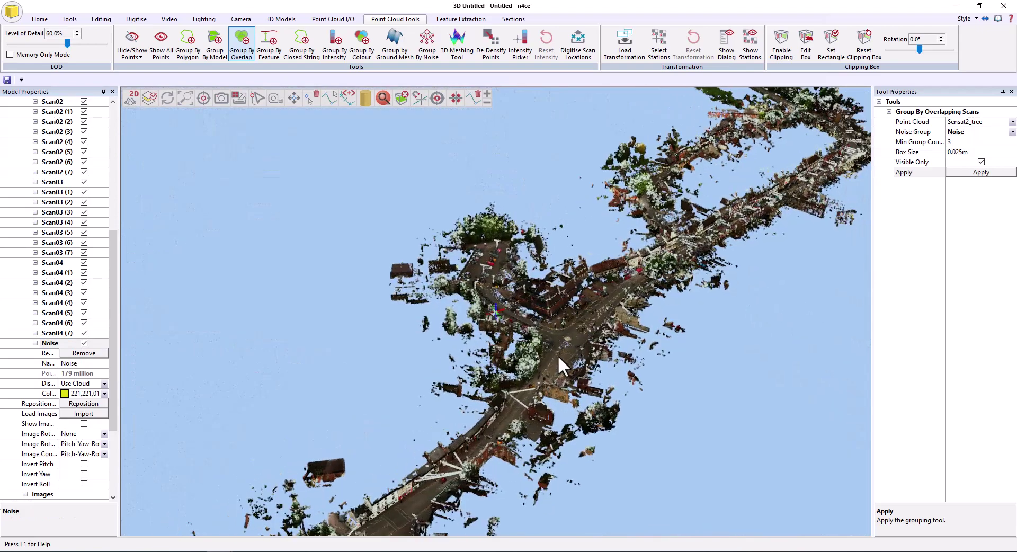
pyautogui.moveTo(558, 355); pyautogui.dragTo(557, 290, button='middle')
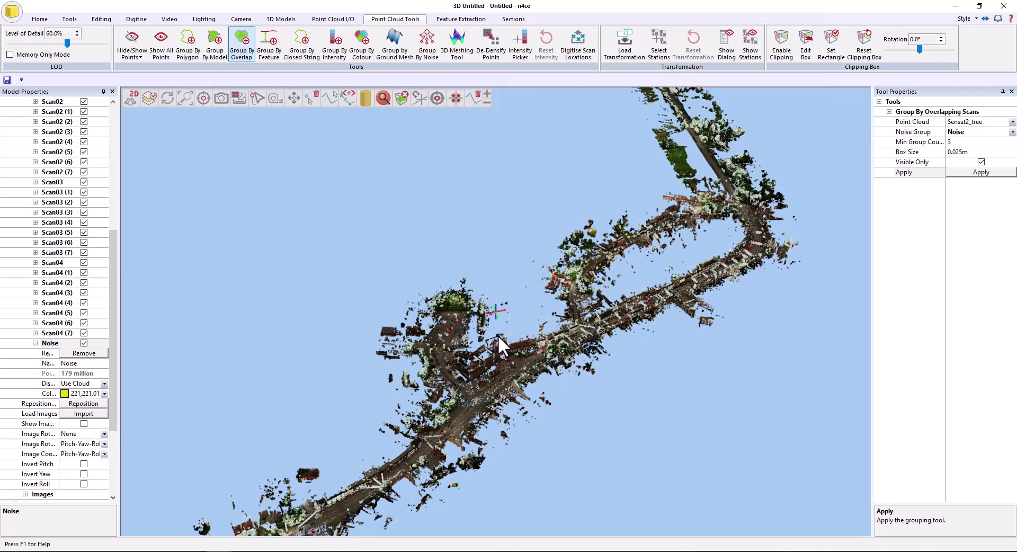
# Step: Add a point group named Road Data to the point cloud
pyautogui.scroll(8, 110, 298)
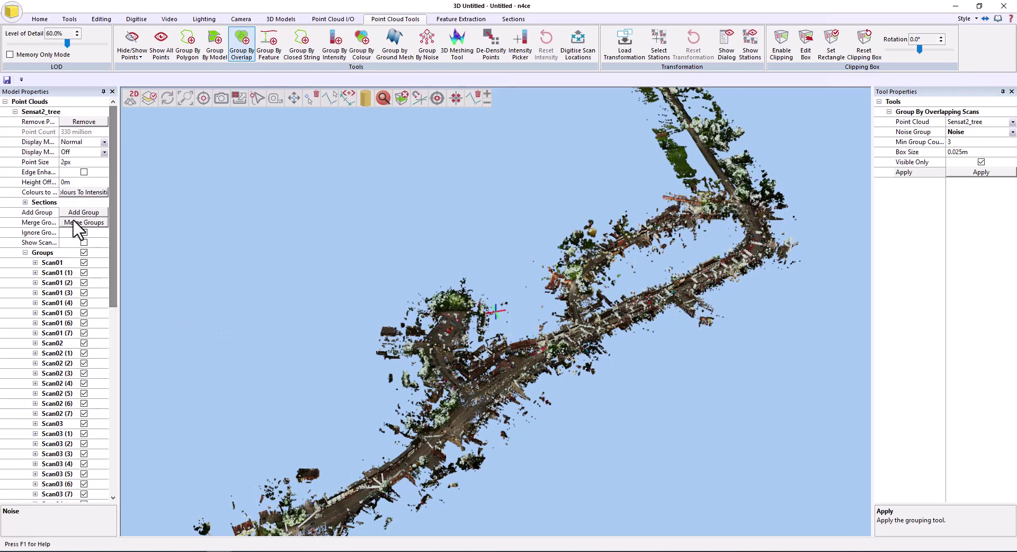
pyautogui.click(86, 213)
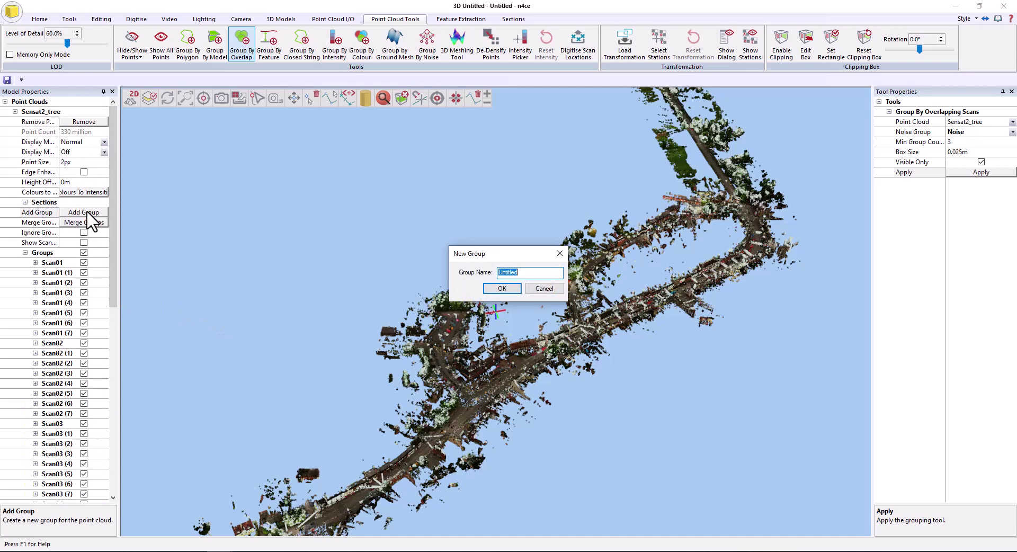
pyautogui.click(519, 289)
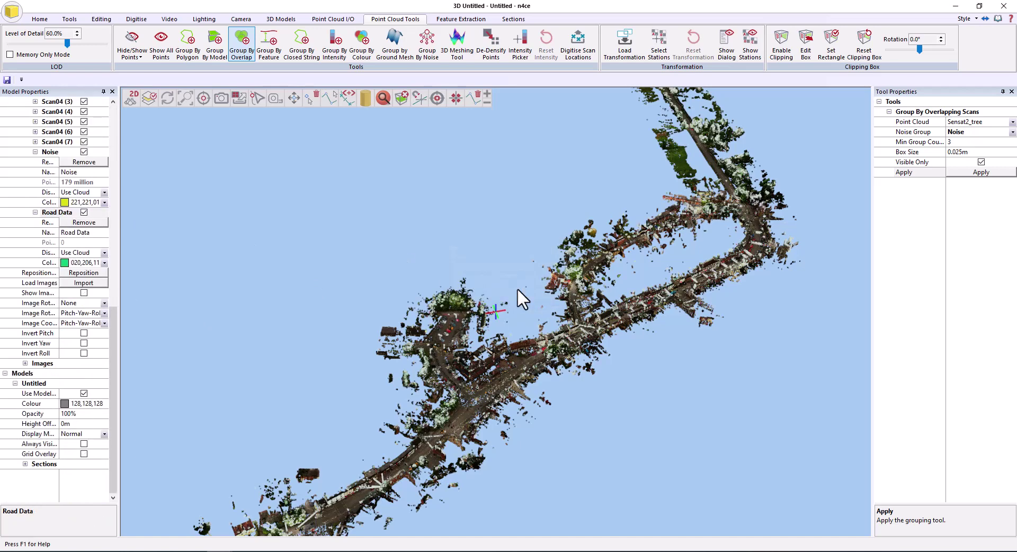
pyautogui.moveTo(113, 336); pyautogui.dragTo(127, 164)
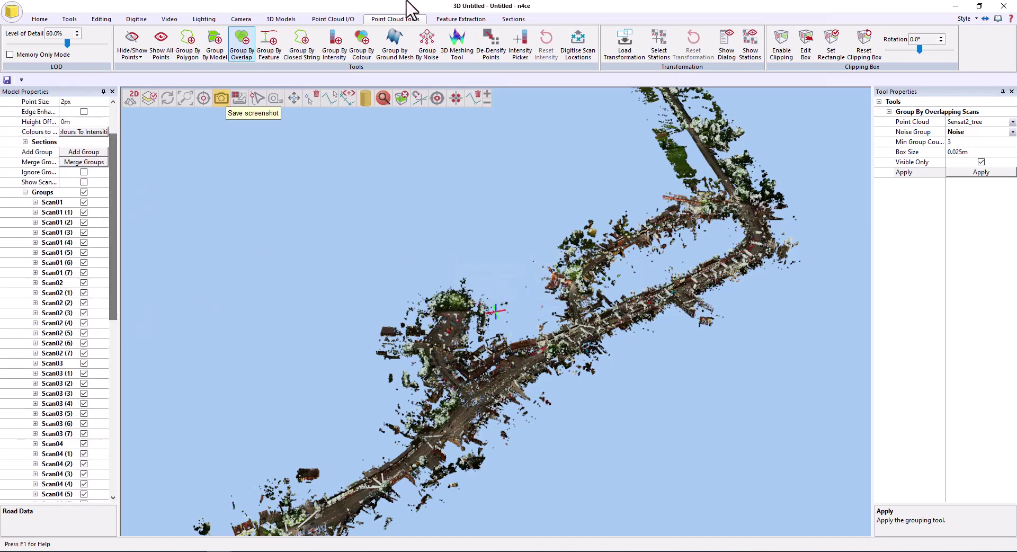
# Step: Preview a ground mesh for Road Data from the General Ground preset, with 0.5 m surface resolution, 0.5 m grid spacing and show-through enabled
pyautogui.click(400, 53)
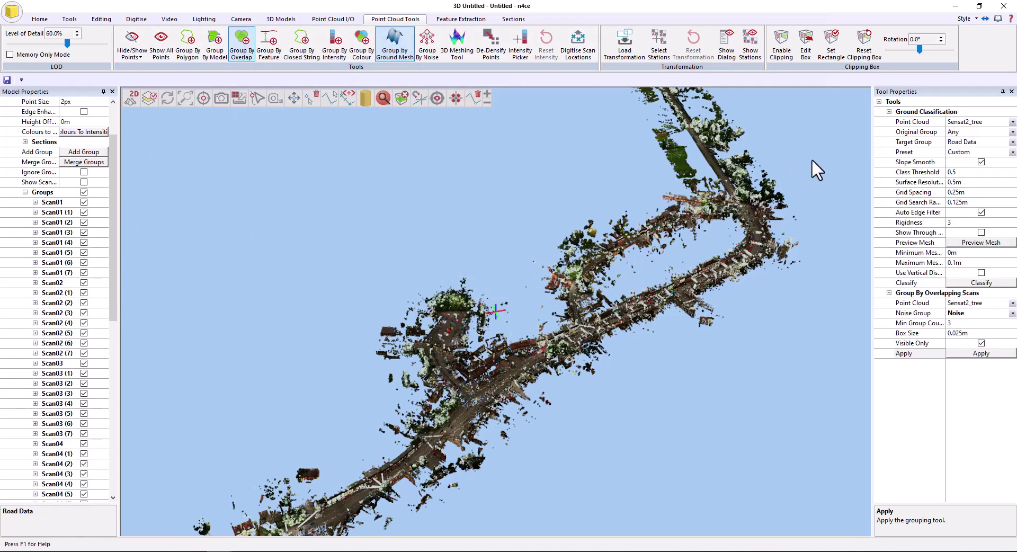
pyautogui.click(980, 152)
pyautogui.click(978, 191)
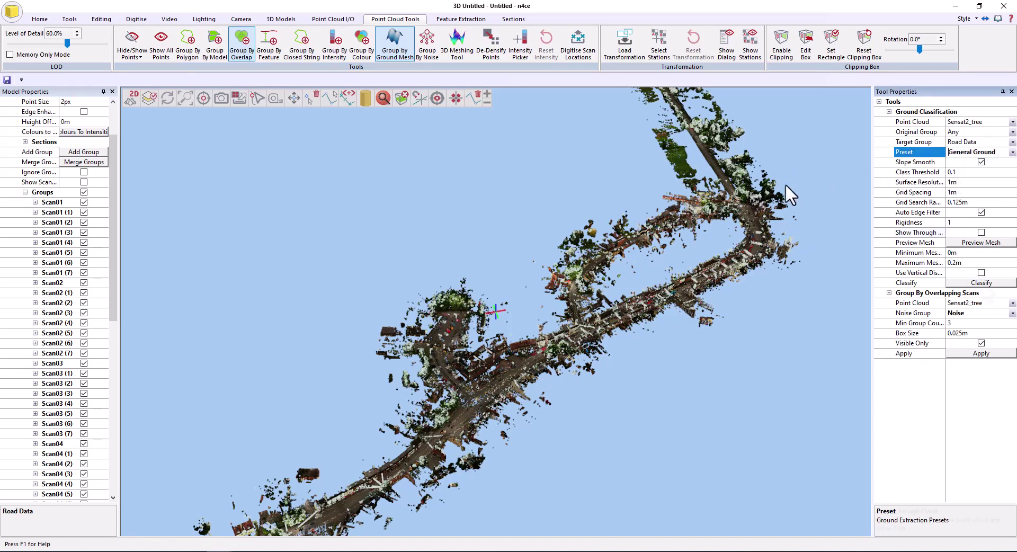
pyautogui.click(982, 233)
pyautogui.click(981, 242)
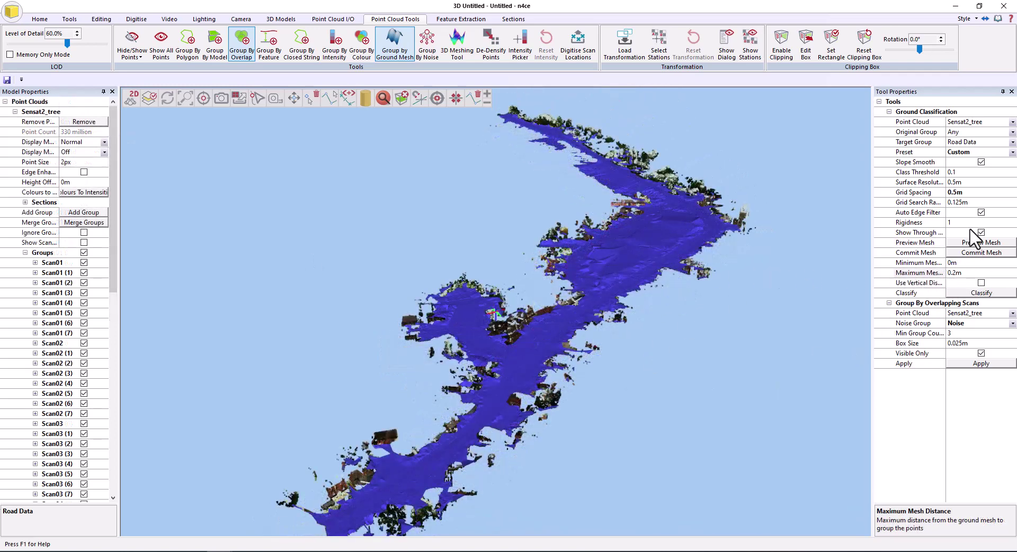
# Step: Classify the ground points into the Road Data group using vertical distance from the mesh
pyautogui.click(980, 282)
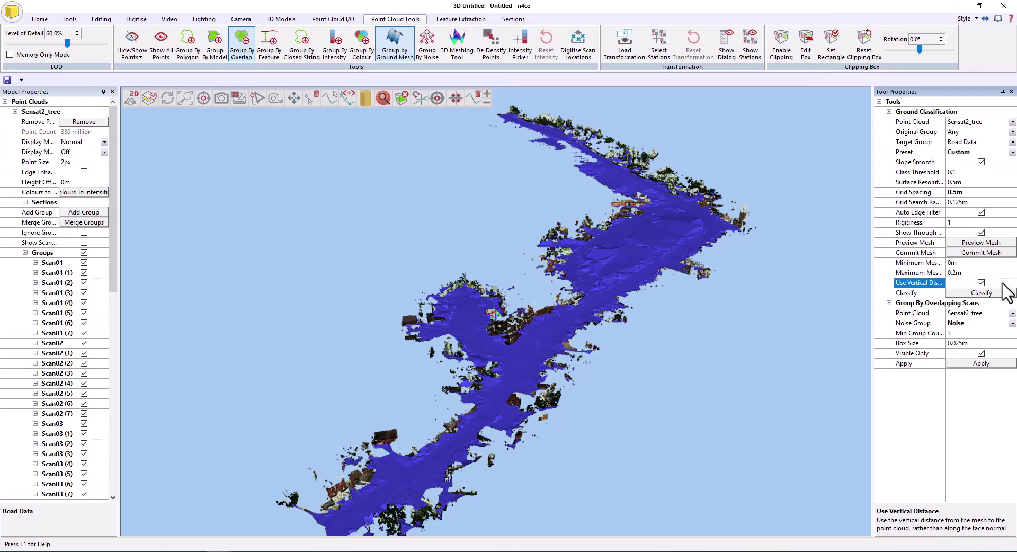
pyautogui.click(979, 292)
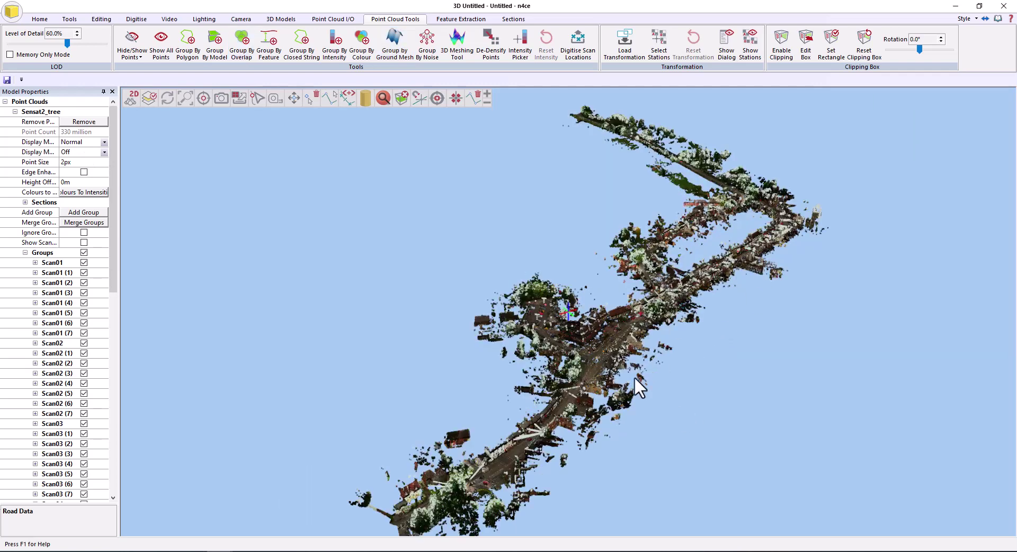
# Step: Show only the Road Data group to inspect the classified points, then make all groups visible again
pyautogui.moveTo(634, 376); pyautogui.dragTo(639, 353)
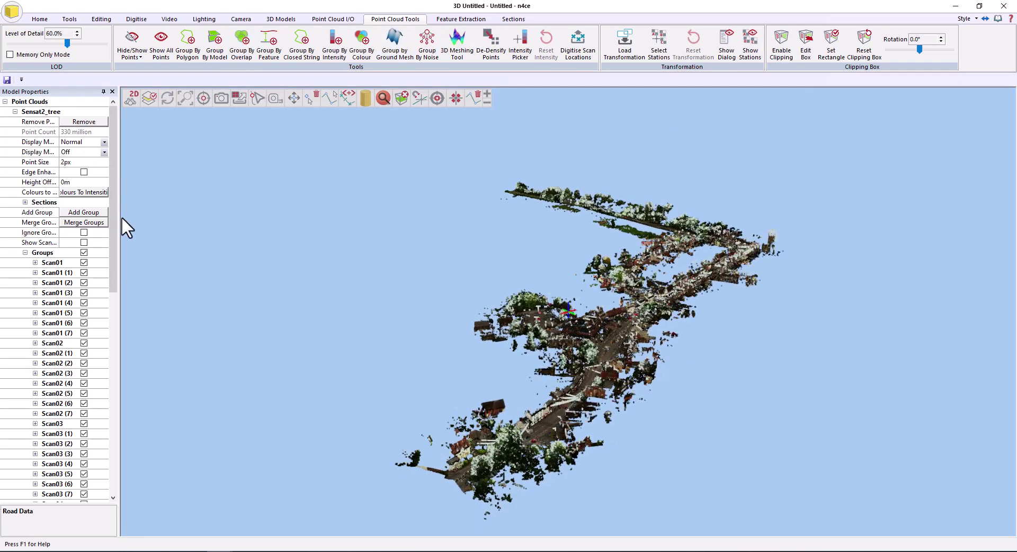
pyautogui.click(84, 253)
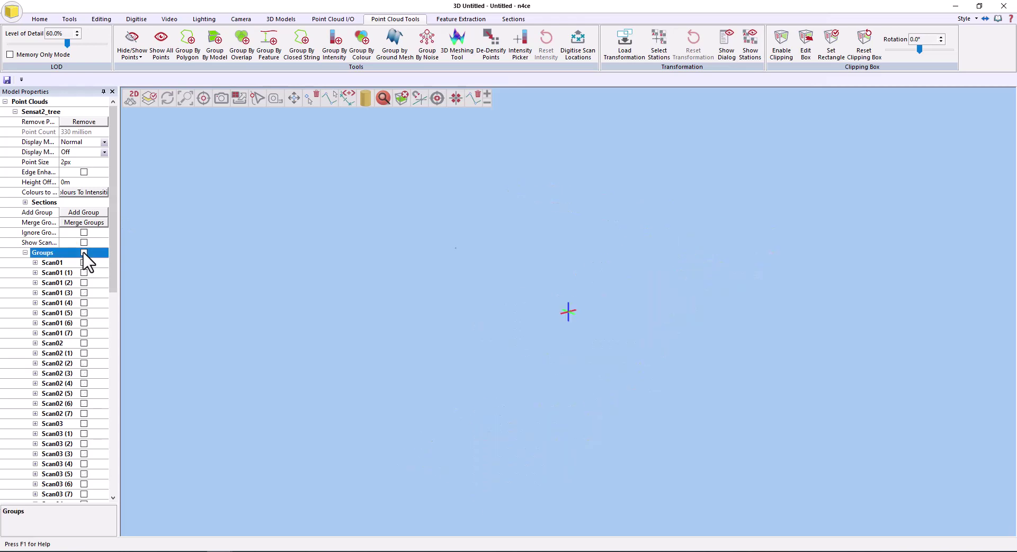
pyautogui.moveTo(112, 255); pyautogui.dragTo(116, 397)
pyautogui.click(84, 342)
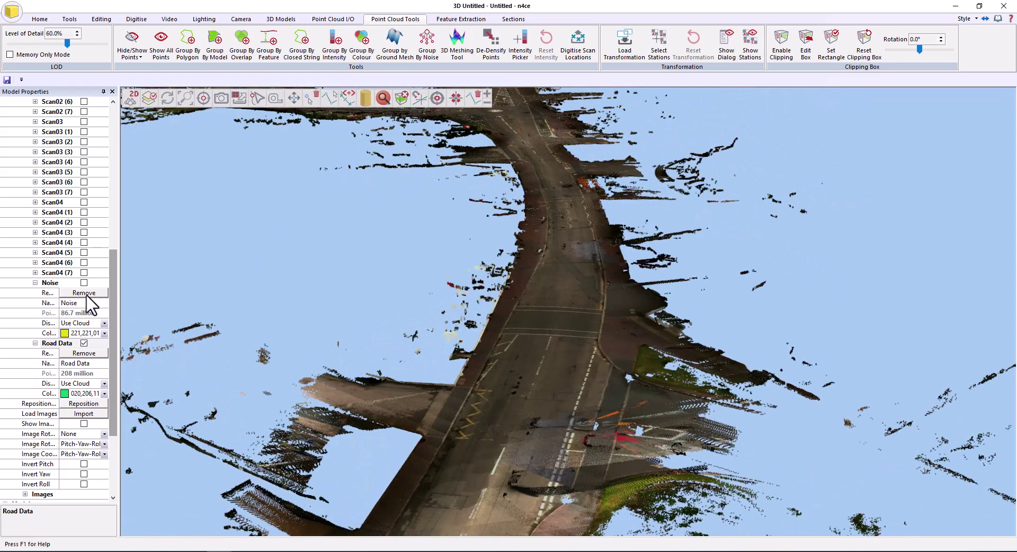
pyautogui.moveTo(112, 288); pyautogui.dragTo(113, 191)
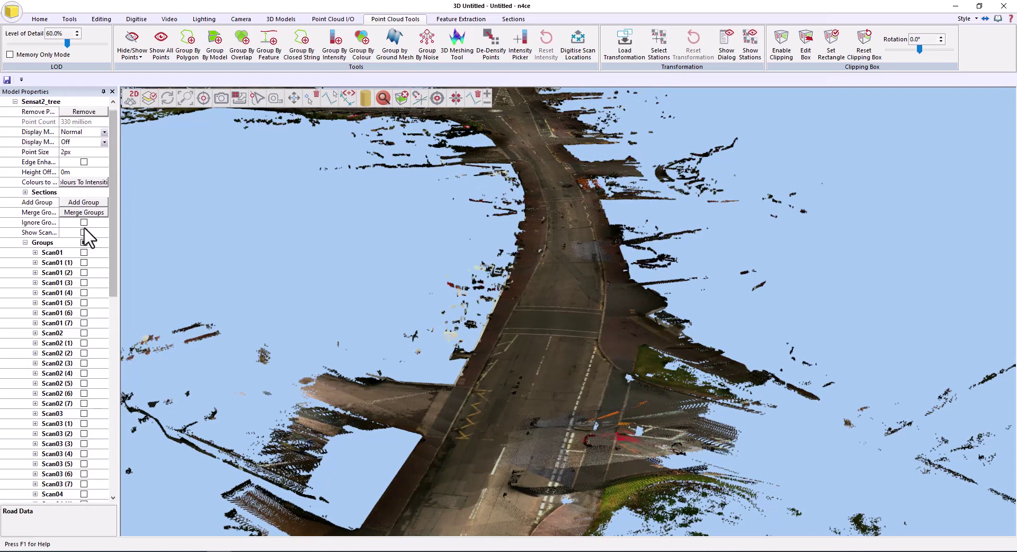
pyautogui.click(84, 242)
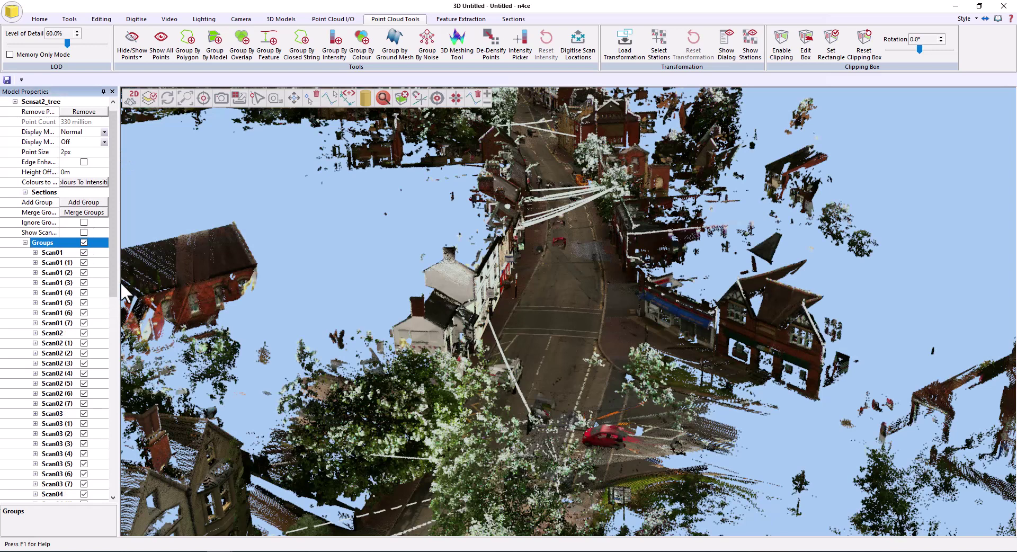
# Step: Set the Road Data group's display mode to Intensity and inspect the road along the survey route
pyautogui.moveTo(115, 281); pyautogui.dragTo(115, 389)
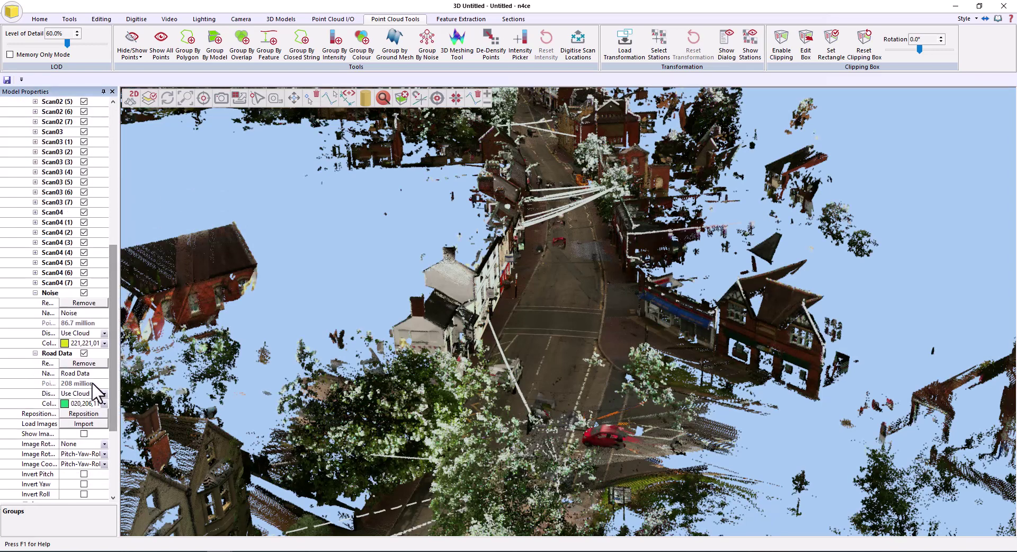
pyautogui.click(104, 393)
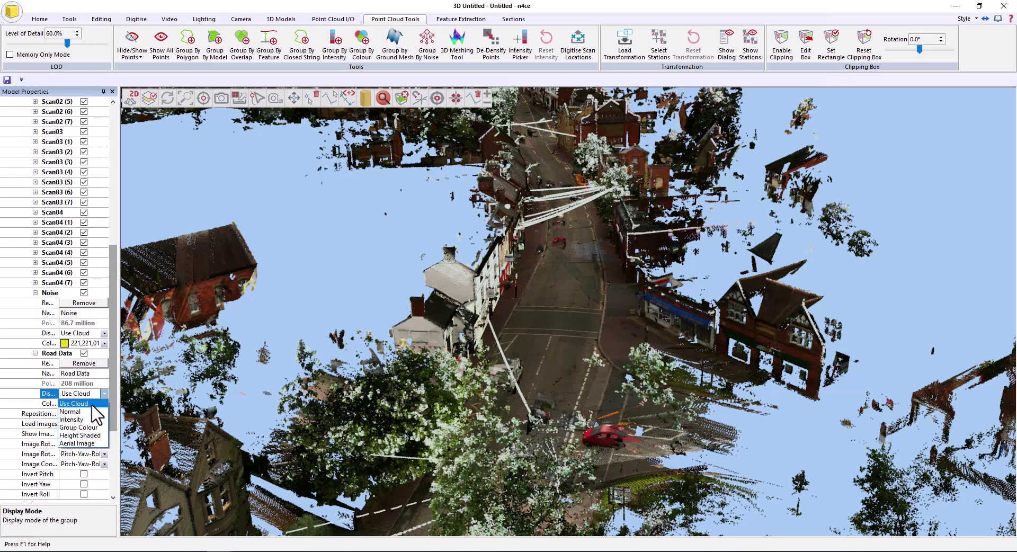
pyautogui.click(84, 417)
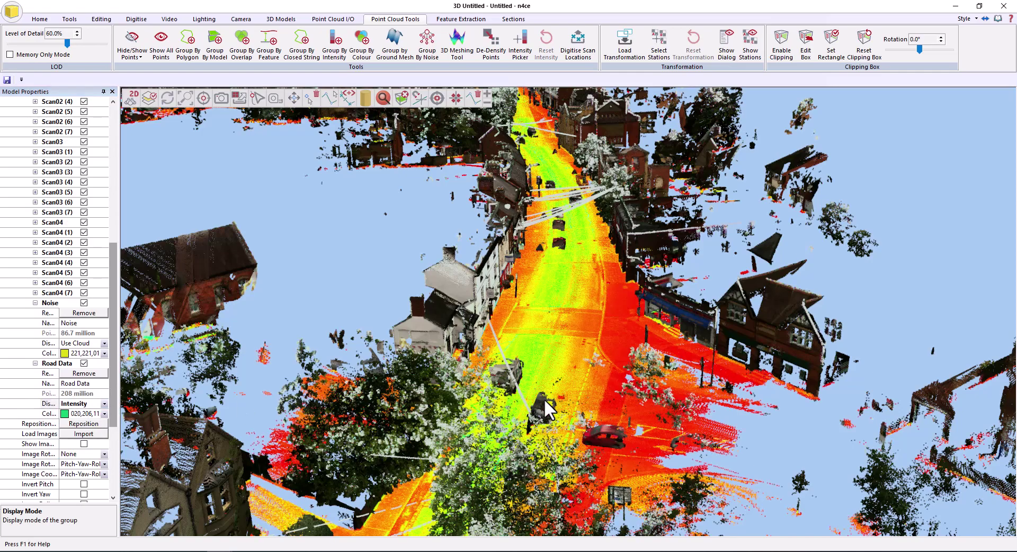
pyautogui.moveTo(545, 398); pyautogui.dragTo(294, 339)
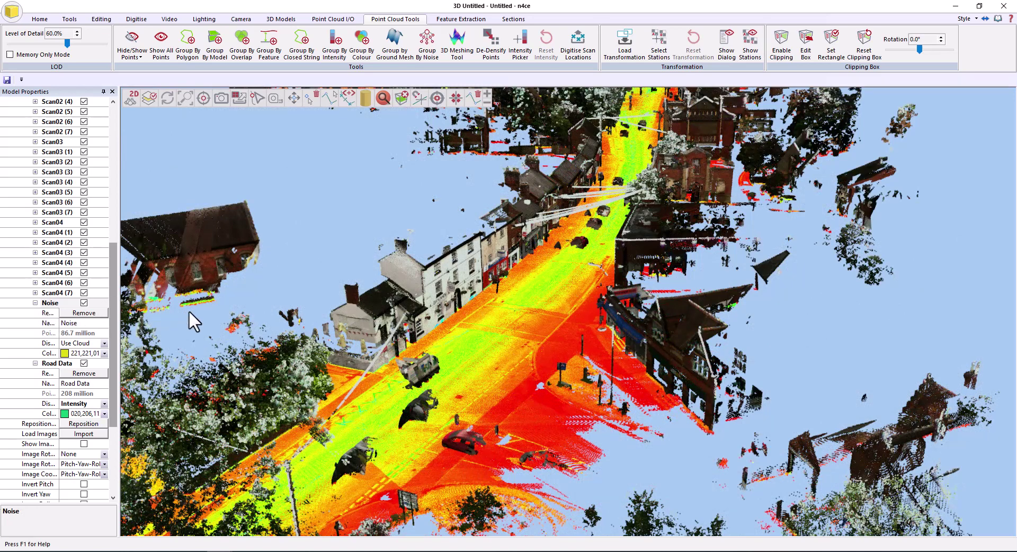
pyautogui.scroll(-3, 533, 315)
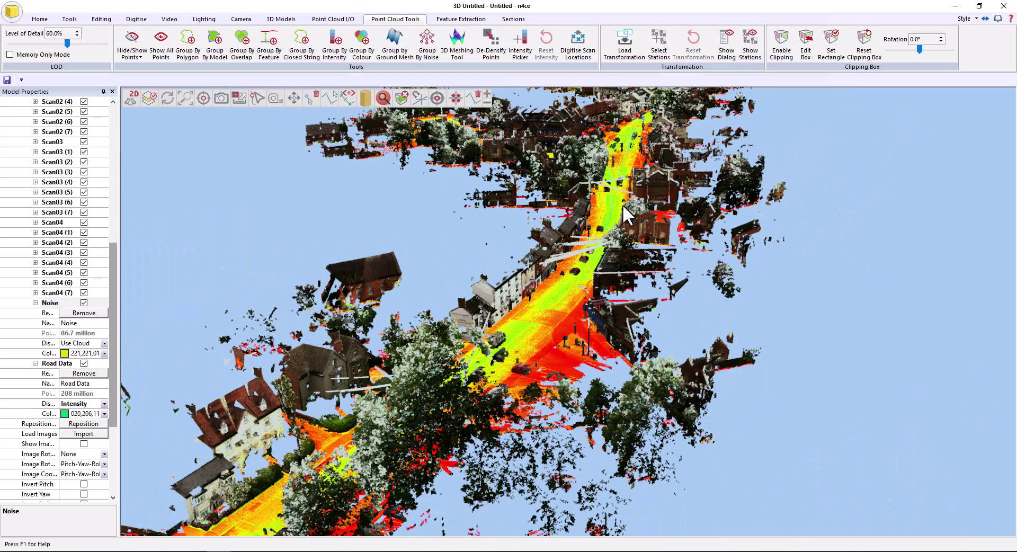
pyautogui.scroll(-10, 548, 249)
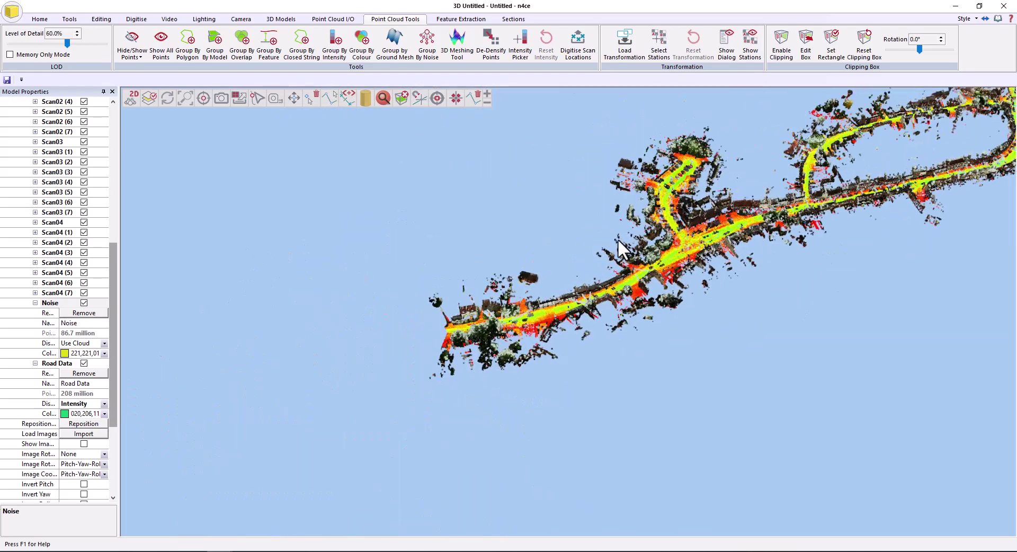
pyautogui.moveTo(581, 263); pyautogui.dragTo(352, 326)
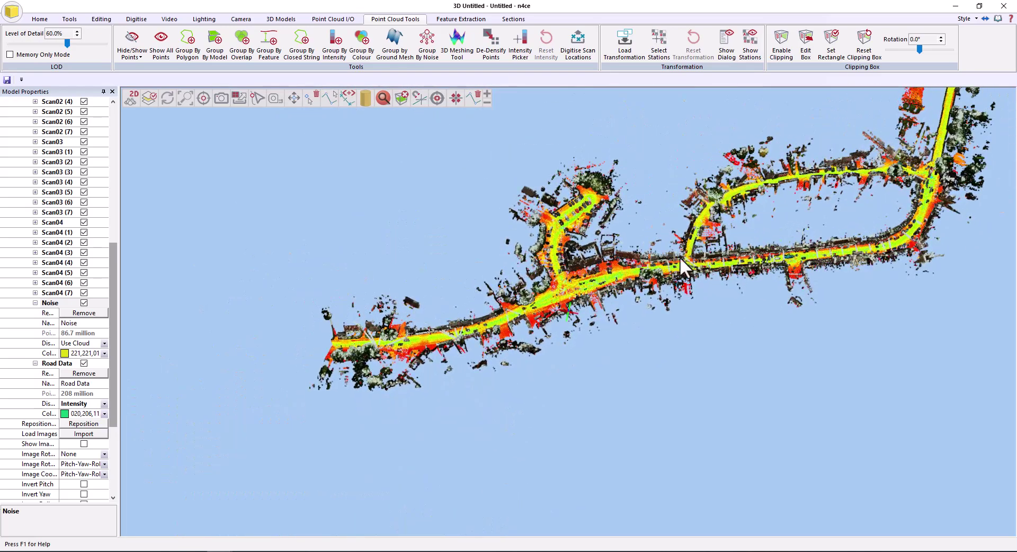
pyautogui.moveTo(680, 256); pyautogui.dragTo(423, 357)
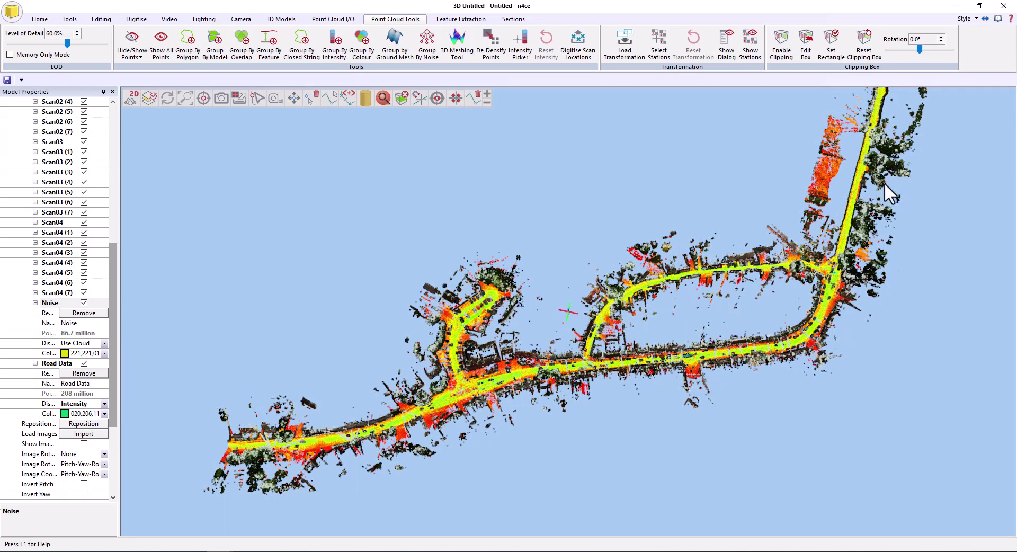
pyautogui.moveTo(854, 213); pyautogui.dragTo(857, 202)
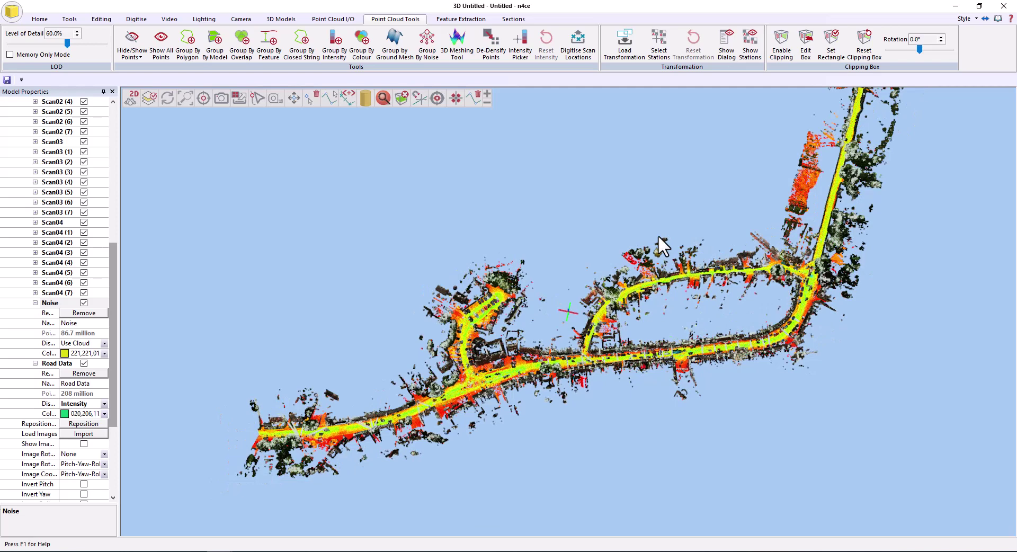
# Step: Add a point group named Main Road to the point cloud
pyautogui.scroll(8, 58, 212)
pyautogui.click(39, 172)
pyautogui.click(89, 162)
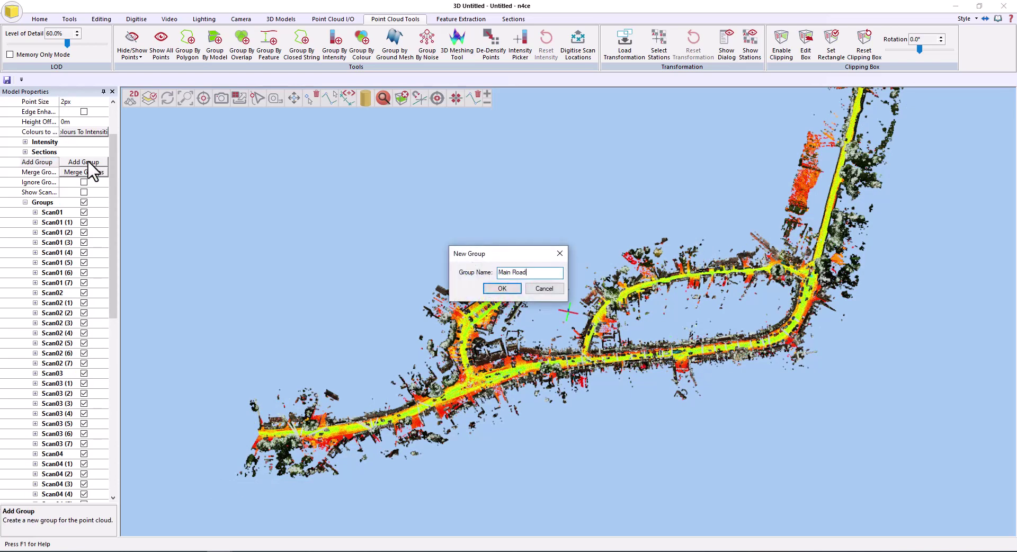
pyautogui.write('Main Road')
pyautogui.click(490, 287)
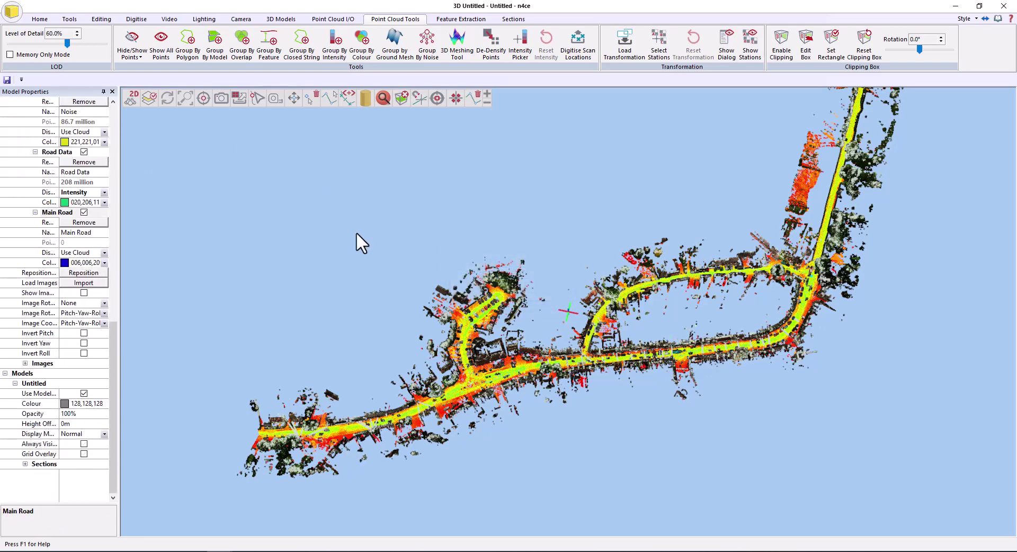
# Step: Digitise a centre line string with code CL along the main road, using the Furthest pick mode
pyautogui.moveTo(418, 259)
pyautogui.mouseDown()
pyautogui.moveTo(435, 248)
pyautogui.moveTo(435, 256)
pyautogui.mouseUp()
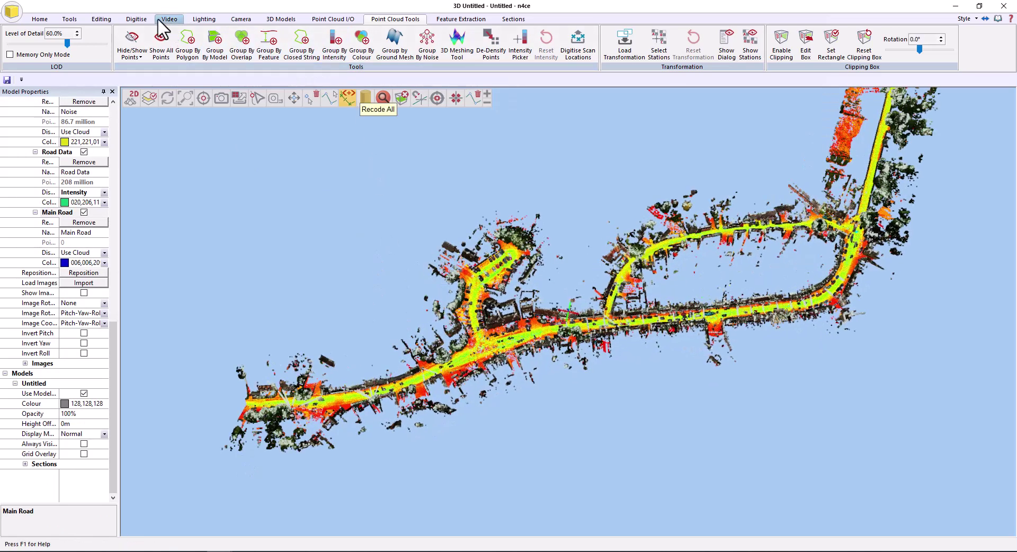
pyautogui.click(137, 19)
pyautogui.click(231, 32)
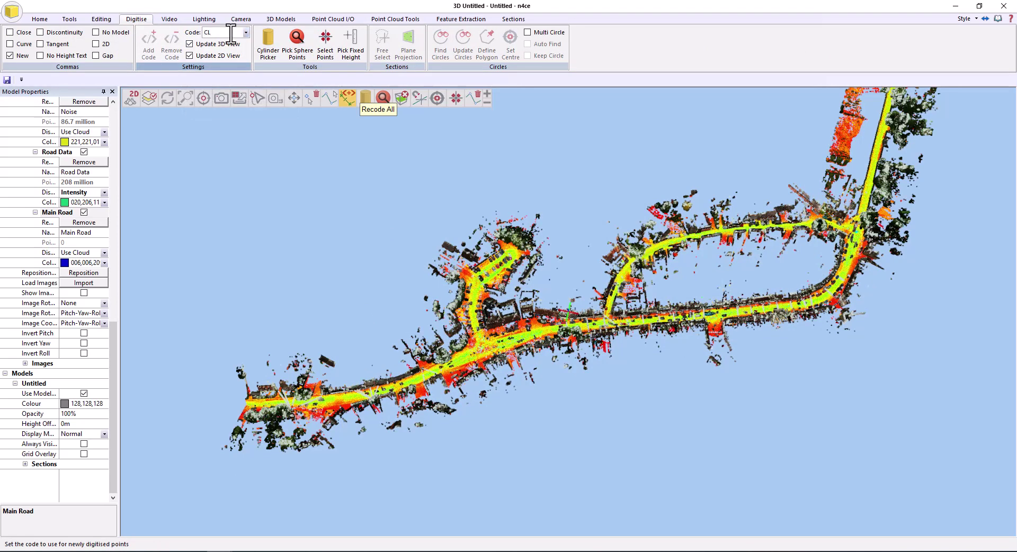
pyautogui.click(322, 47)
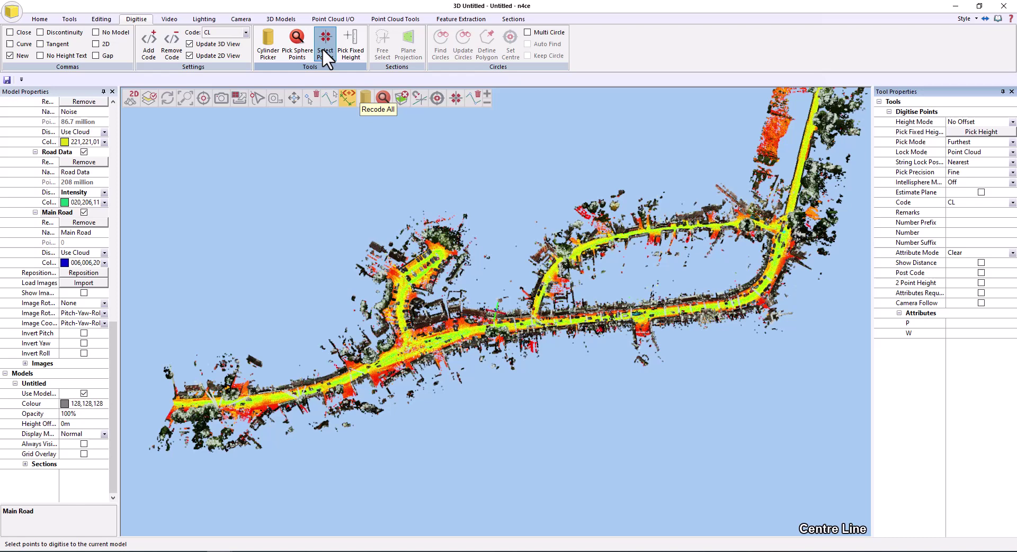
pyautogui.click(967, 141)
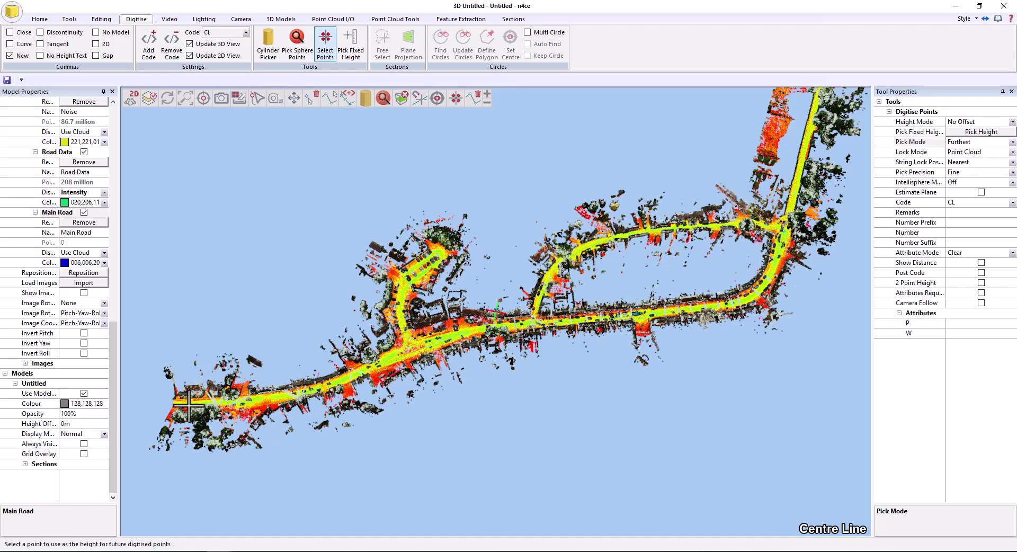
pyautogui.click(238, 402)
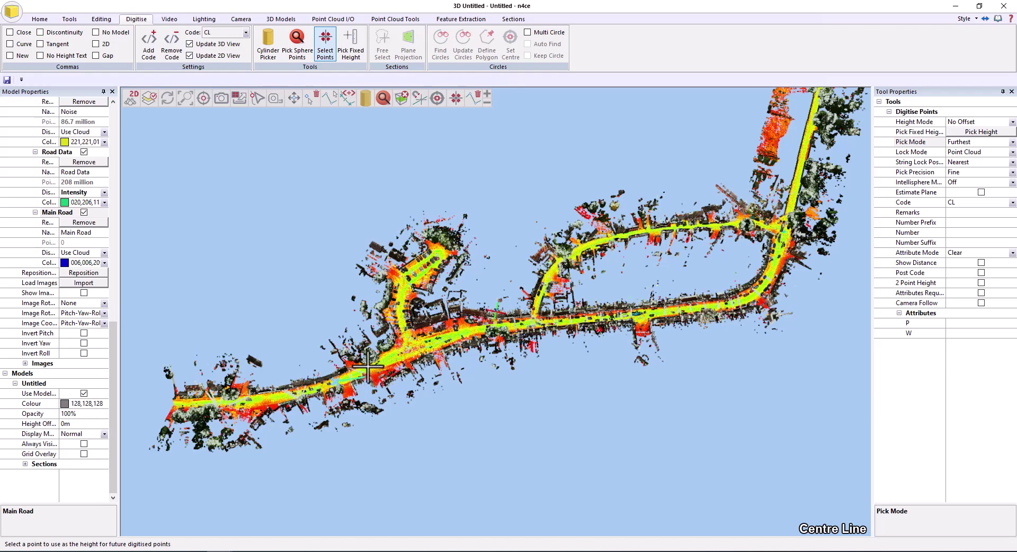
pyautogui.click(475, 335)
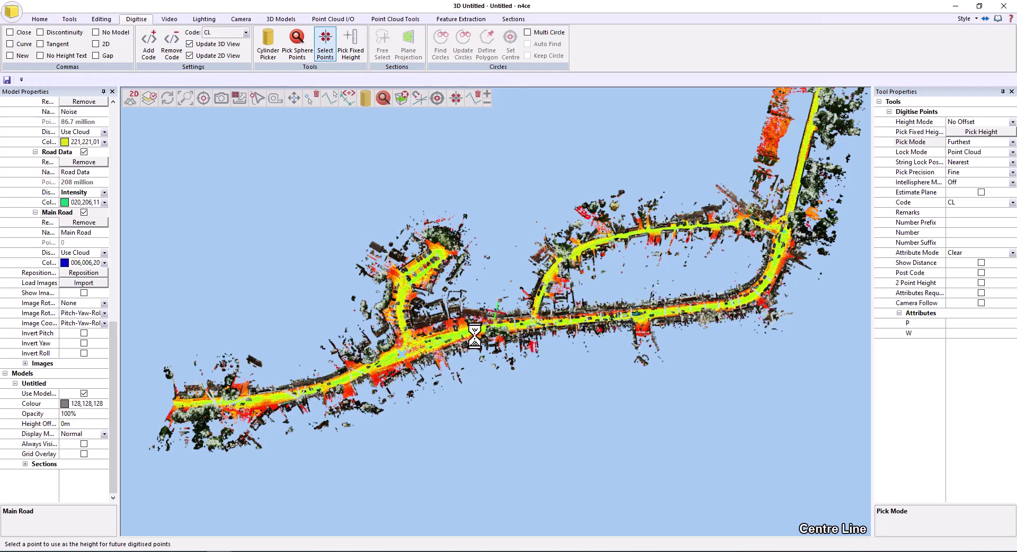
pyautogui.moveTo(475, 335); pyautogui.dragTo(562, 434, button='middle')
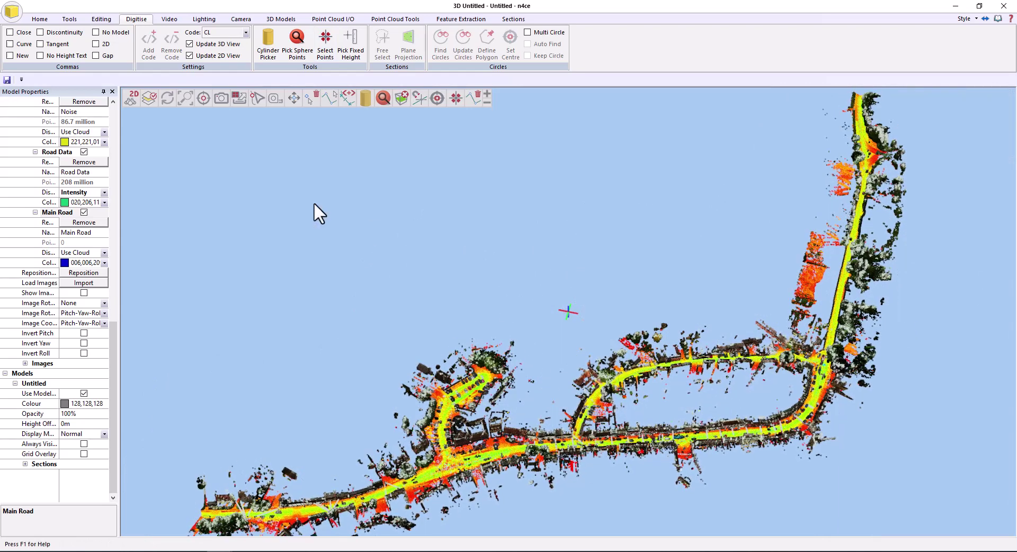
# Step: Start Group By Feature and pick the digitised main road centre line as its string
pyautogui.click(384, 18)
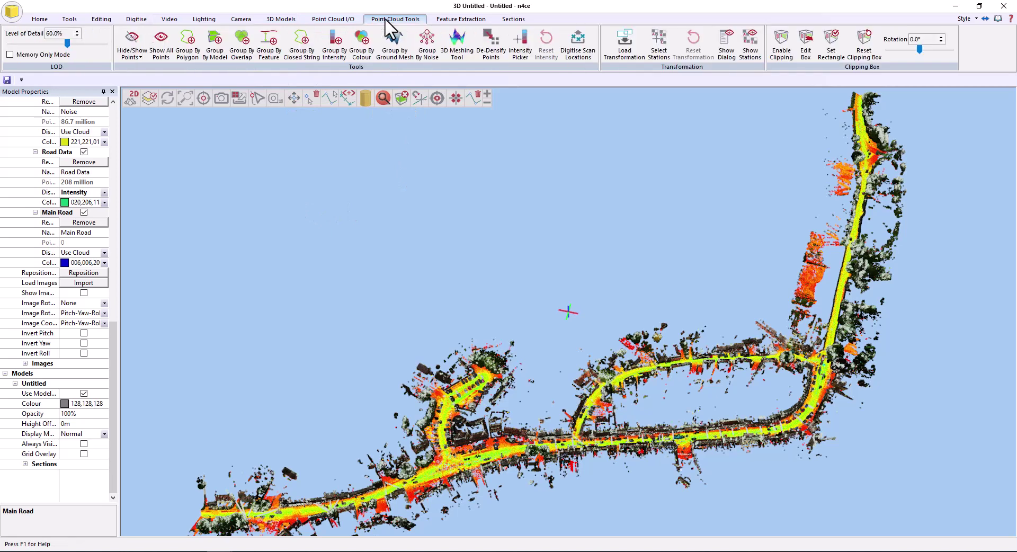
pyautogui.click(259, 53)
pyautogui.click(965, 132)
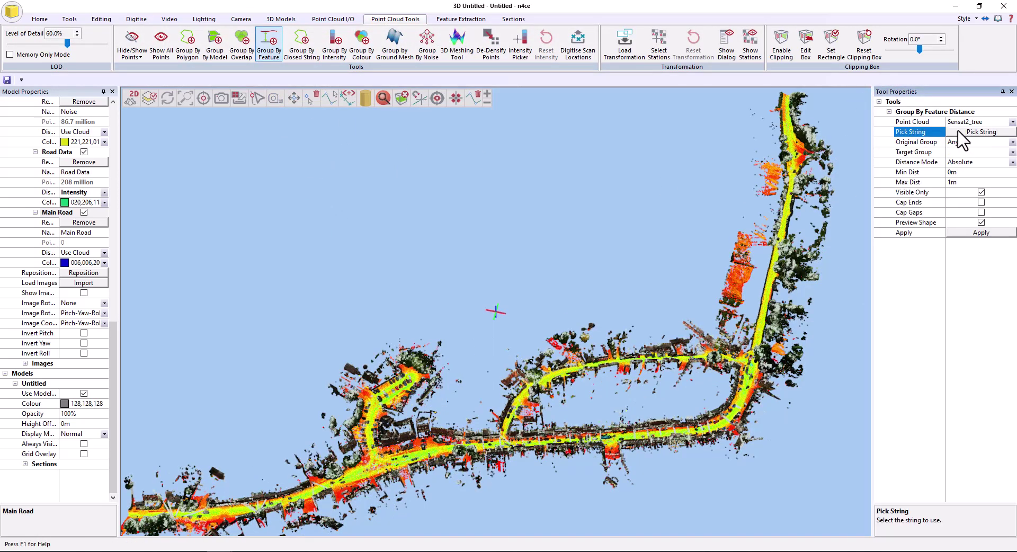
pyautogui.click(720, 427)
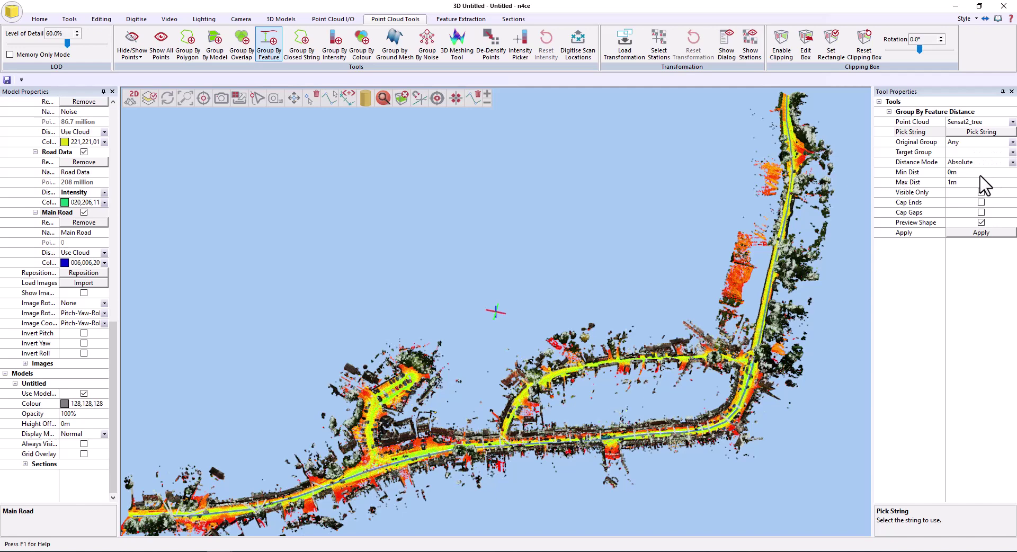
# Step: Group the points within 10 m of the main road centre line into Main Road and start picking a string on the side road
pyautogui.click(1012, 152)
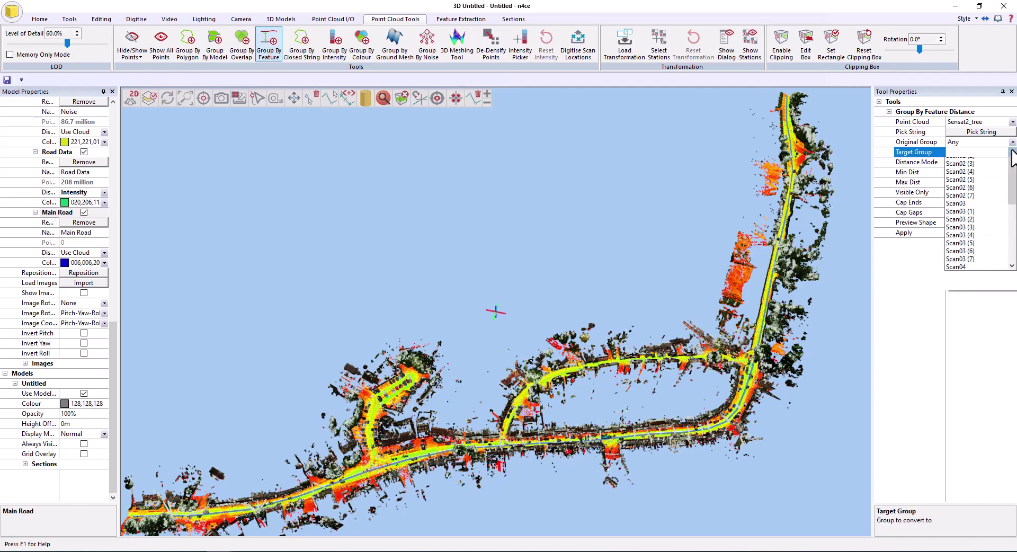
pyautogui.scroll(-3, 999, 313)
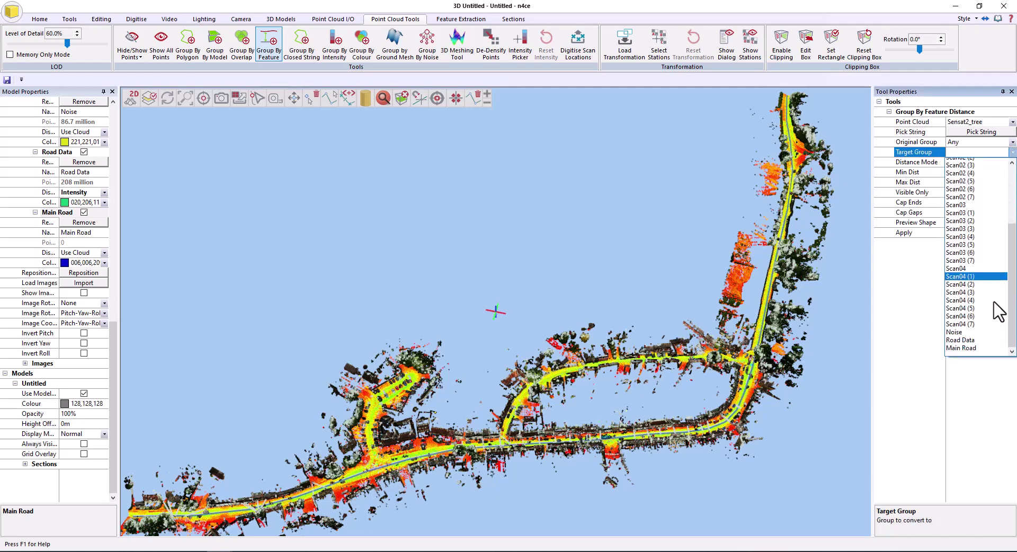
pyautogui.click(980, 348)
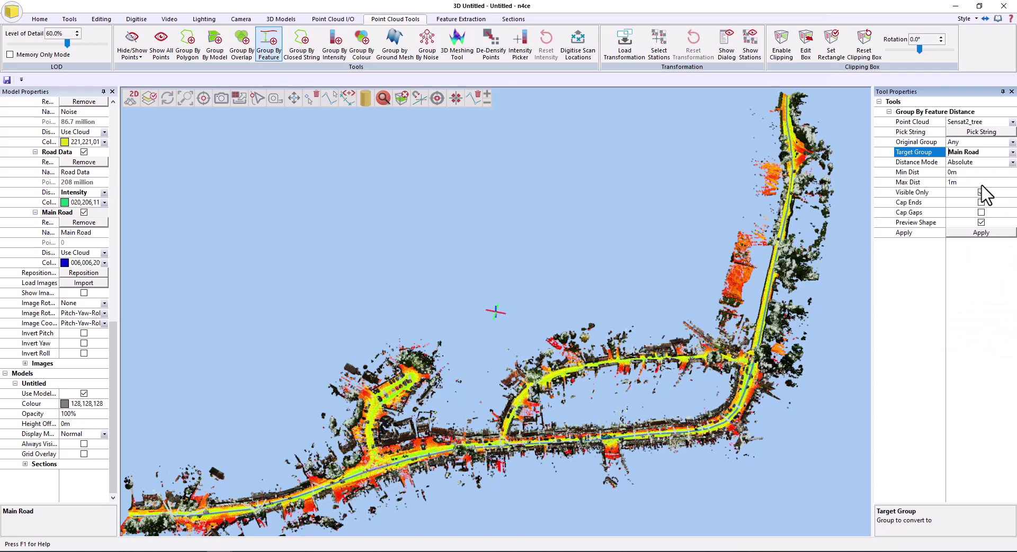
pyautogui.click(962, 183)
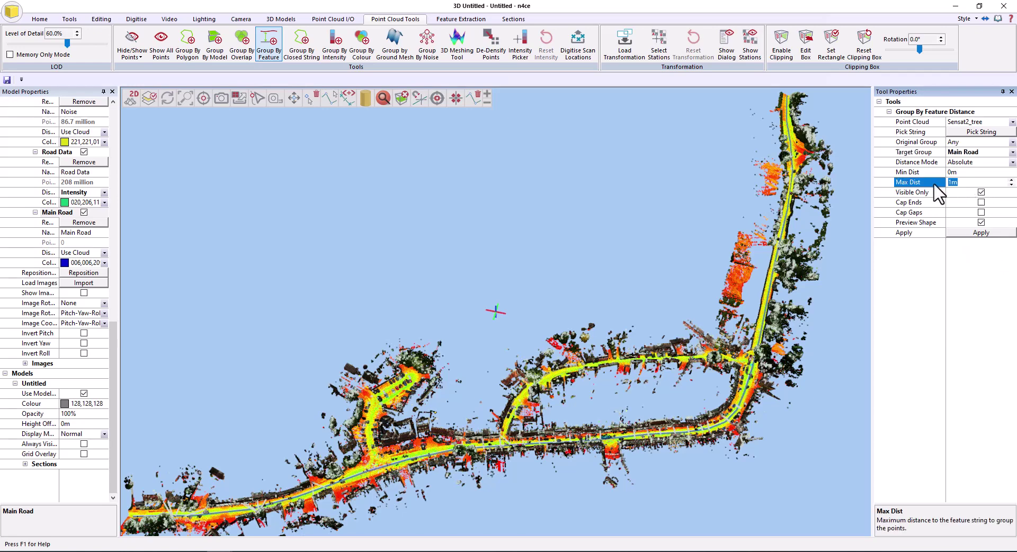
pyautogui.press('Return')
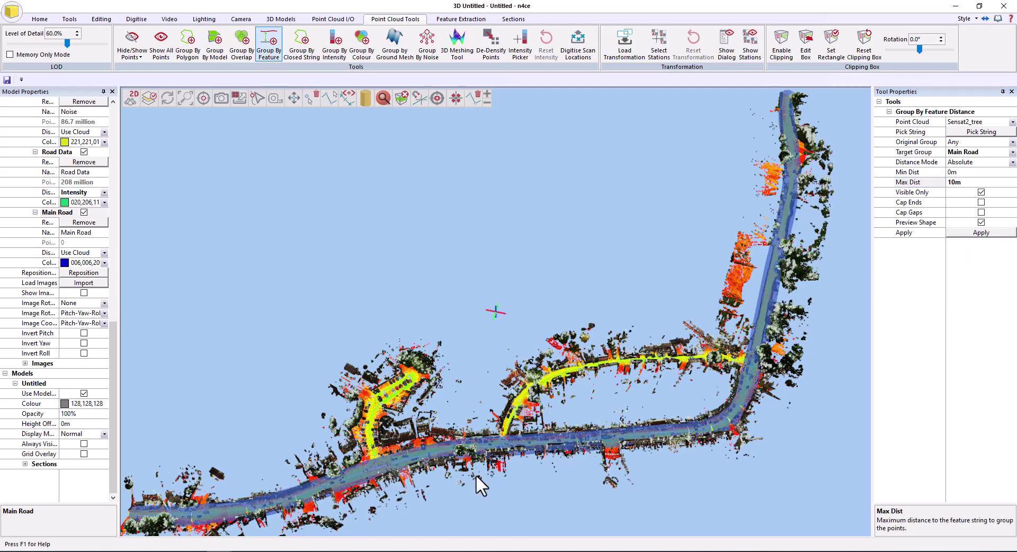
pyautogui.moveTo(476, 475)
pyautogui.mouseDown()
pyautogui.moveTo(668, 402)
pyautogui.moveTo(580, 420)
pyautogui.moveTo(480, 461)
pyautogui.mouseUp()
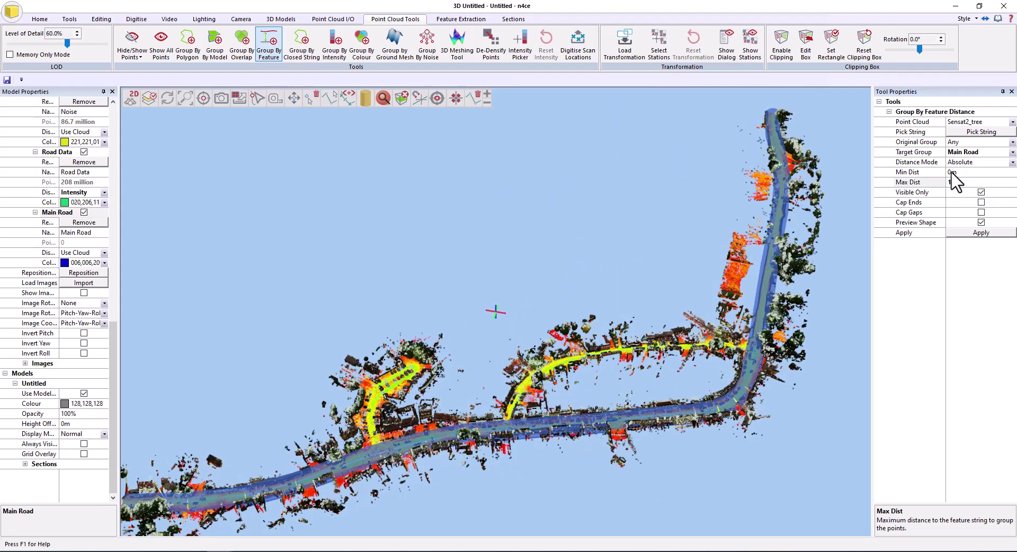
pyautogui.click(977, 233)
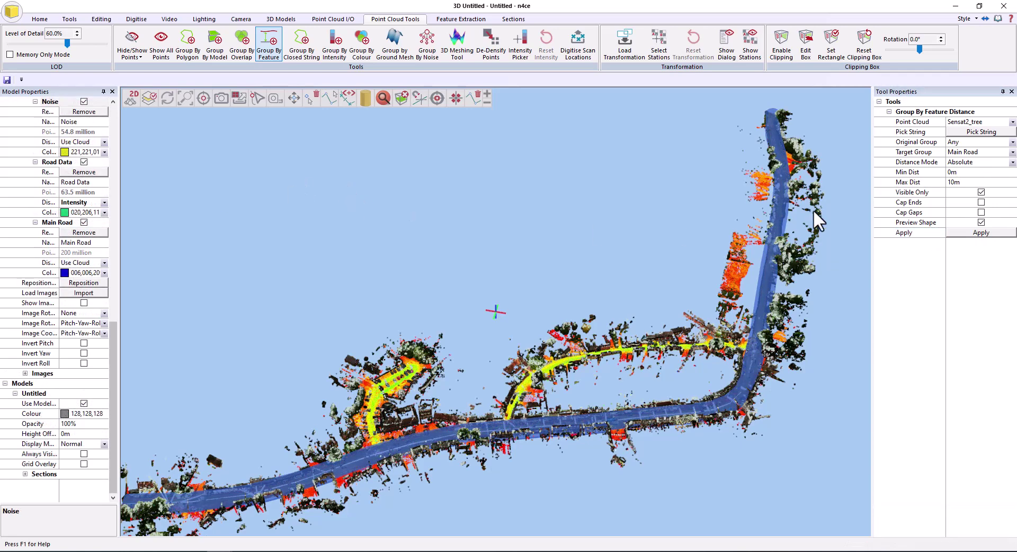
pyautogui.click(1006, 131)
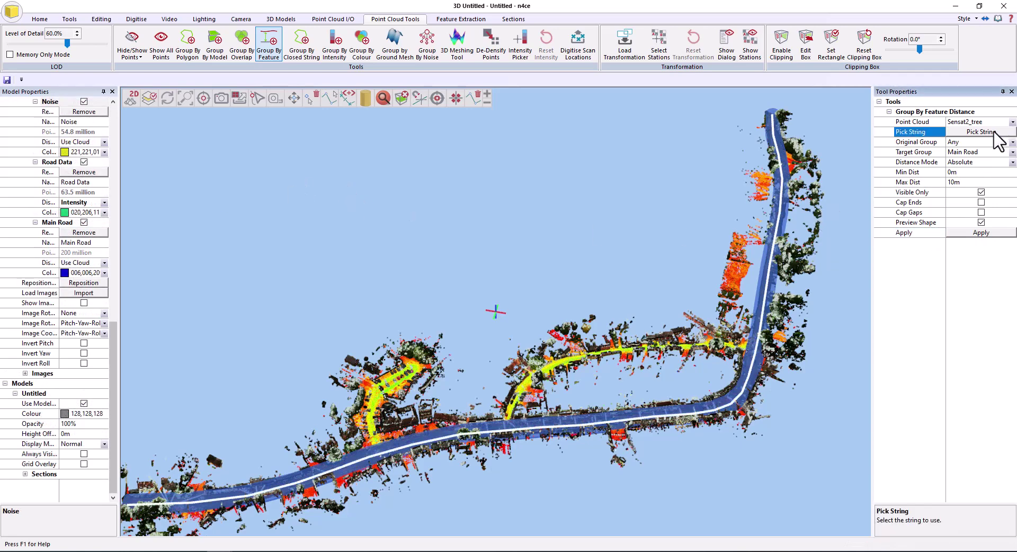
pyautogui.click(581, 354)
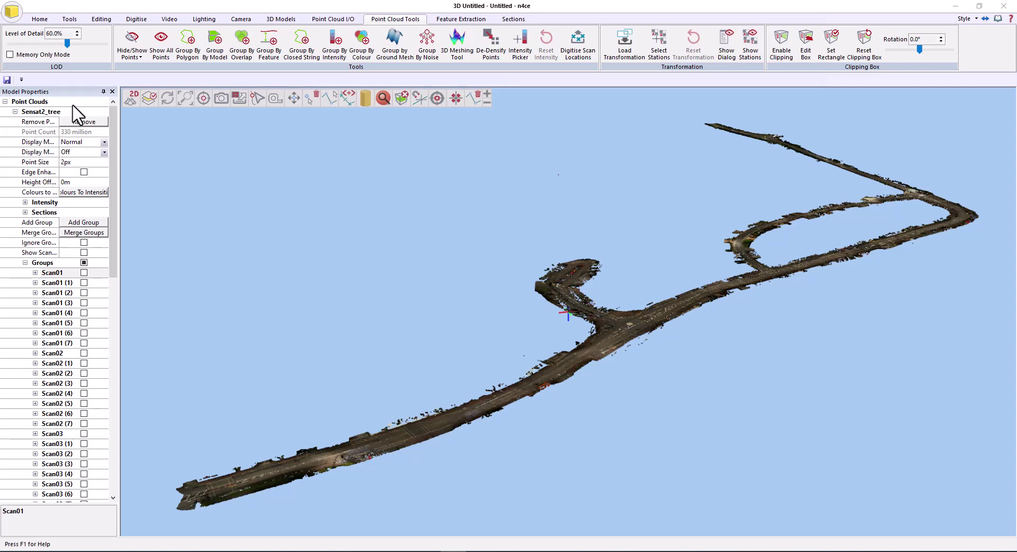
# Step: Use Group By Polygon to move the stray points beside the verge near the paved recess into the Noise group
pyautogui.click(187, 48)
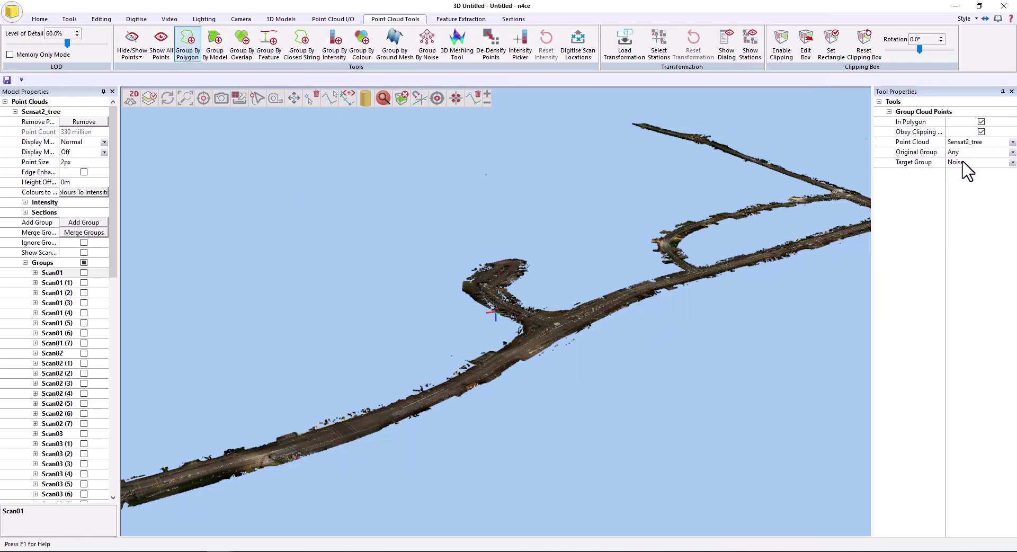
pyautogui.scroll(6, 489, 395)
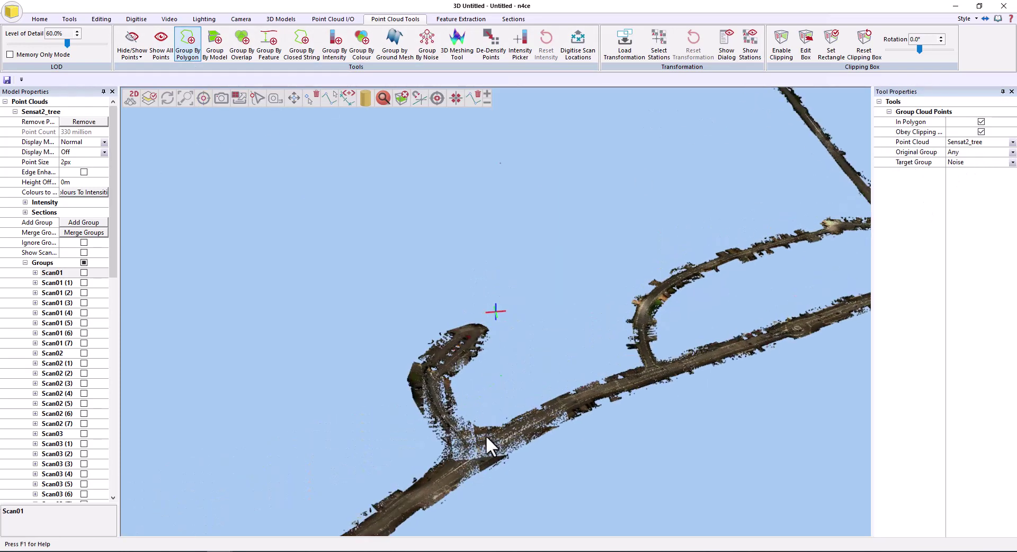
pyautogui.moveTo(526, 340)
pyautogui.mouseDown(button='middle')
pyautogui.moveTo(485, 409)
pyautogui.moveTo(448, 416)
pyautogui.mouseUp(button='middle')
pyautogui.moveTo(361, 348); pyautogui.dragTo(631, 240, button='middle')
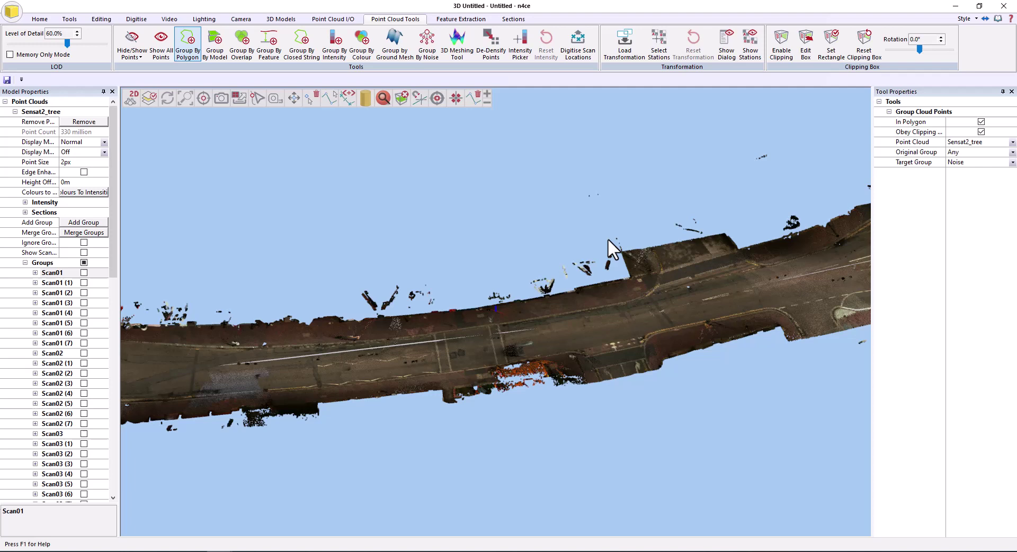
pyautogui.click(620, 271)
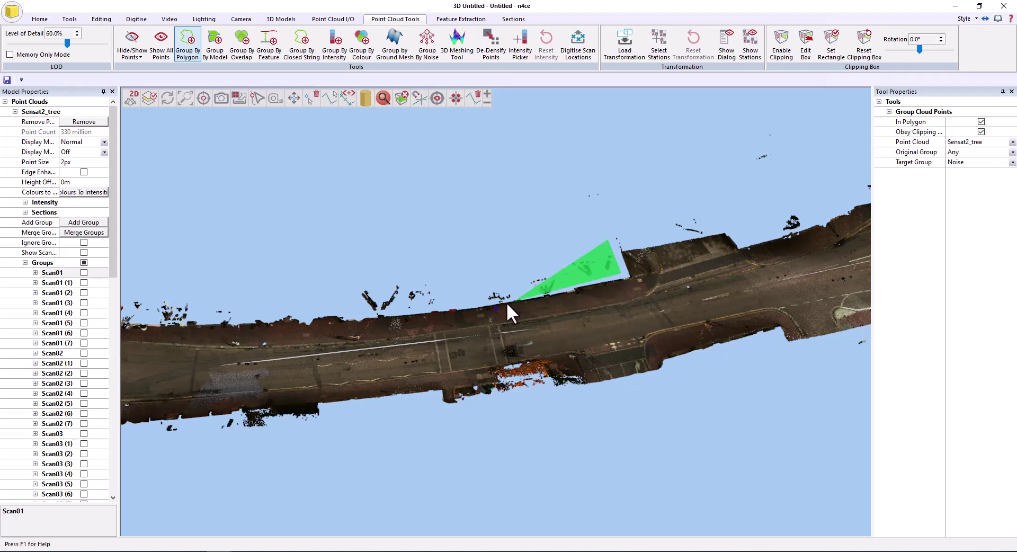
pyautogui.click(373, 315)
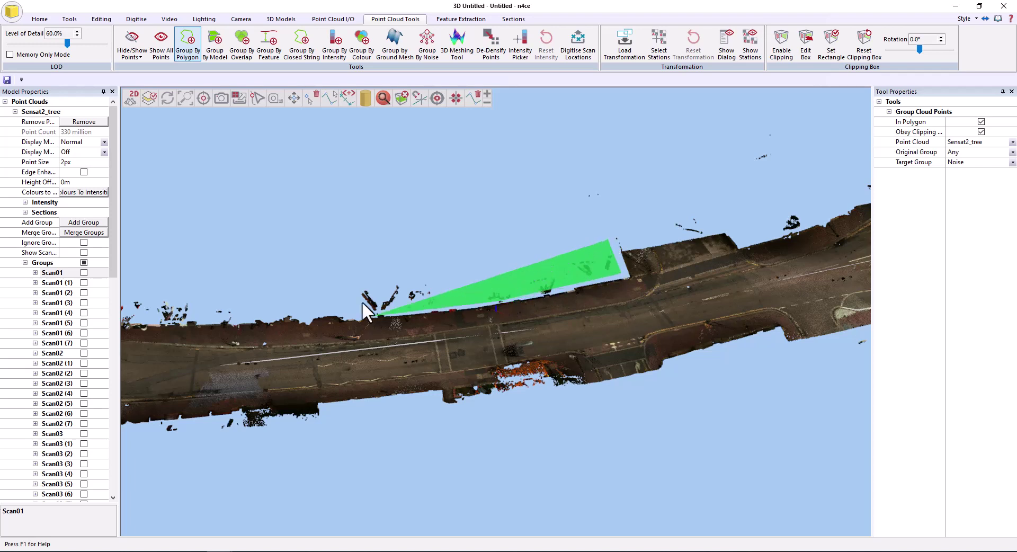
pyautogui.rightClick(345, 262)
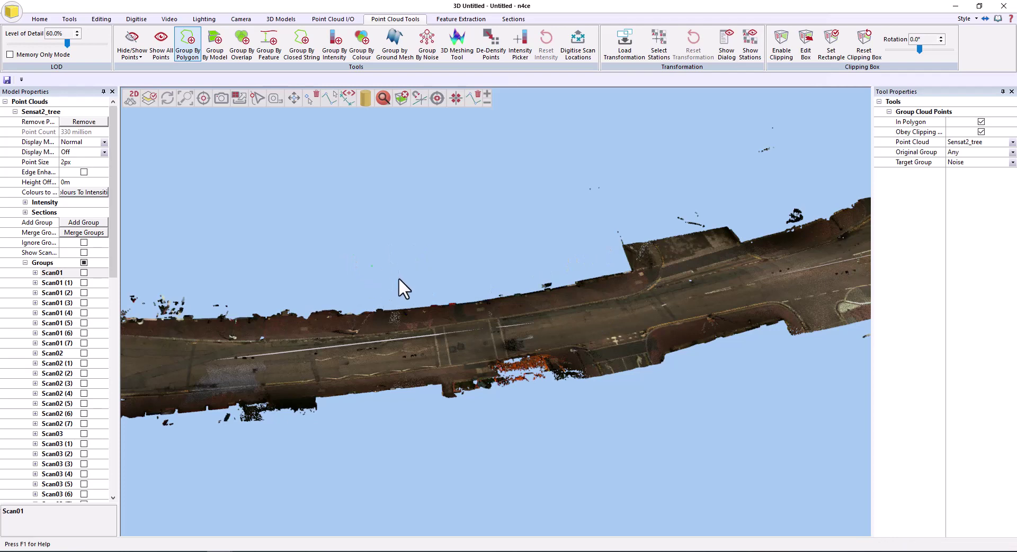
# Step: Outline the stray points along the next stretch of the same verge with a second polygon and group them as Noise
pyautogui.moveTo(398, 278); pyautogui.dragTo(298, 250, button='middle')
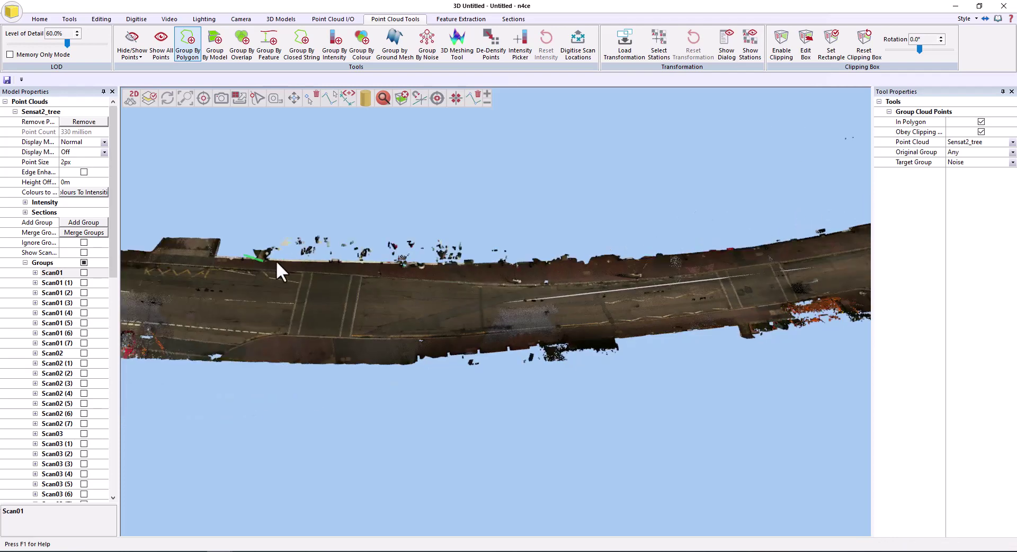
pyautogui.click(473, 261)
pyautogui.click(533, 244)
pyautogui.click(406, 165)
pyautogui.rightClick(260, 153)
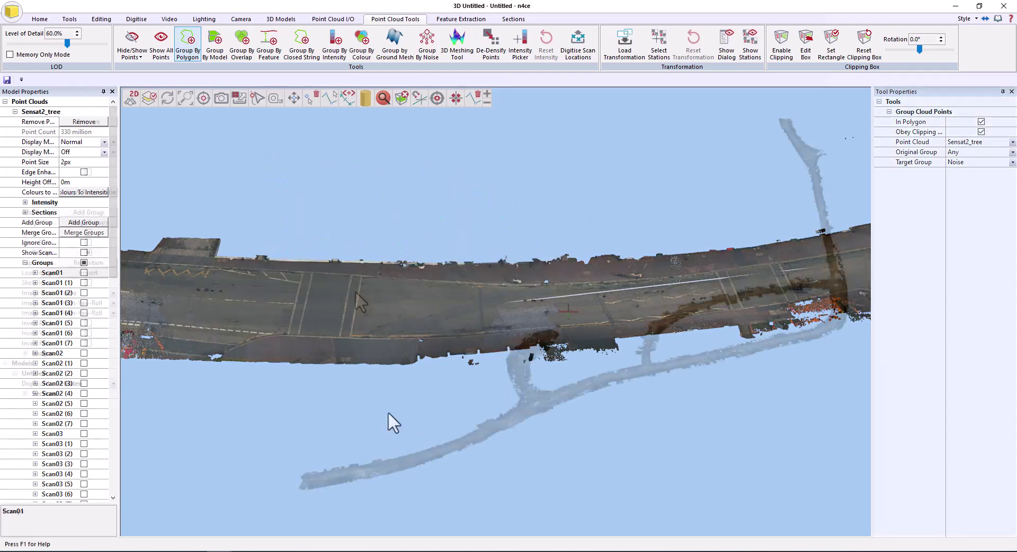
pyautogui.moveTo(390, 420); pyautogui.dragTo(357, 304, button='middle')
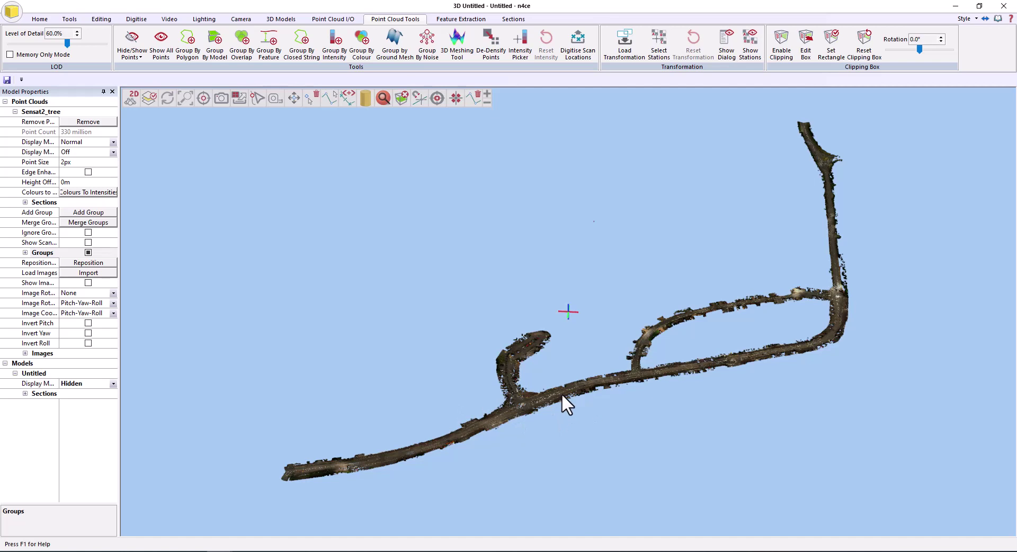
# Step: Start the Export Image Tool for a geo-referenced image, set the resolution to 8K and enable tiling
pyautogui.moveTo(561, 391)
pyautogui.mouseDown()
pyautogui.moveTo(532, 414)
pyautogui.moveTo(499, 408)
pyautogui.moveTo(567, 395)
pyautogui.mouseUp()
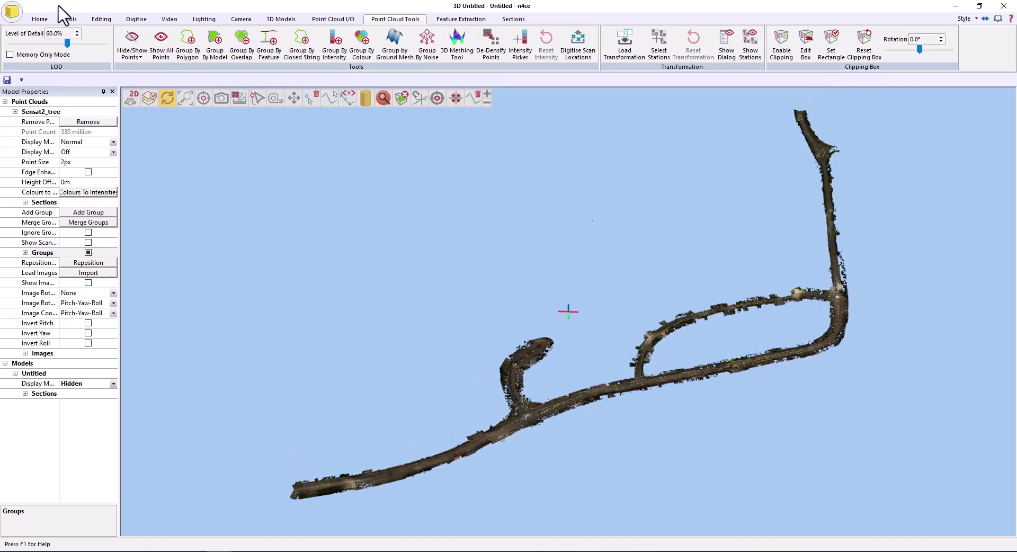
pyautogui.click(69, 19)
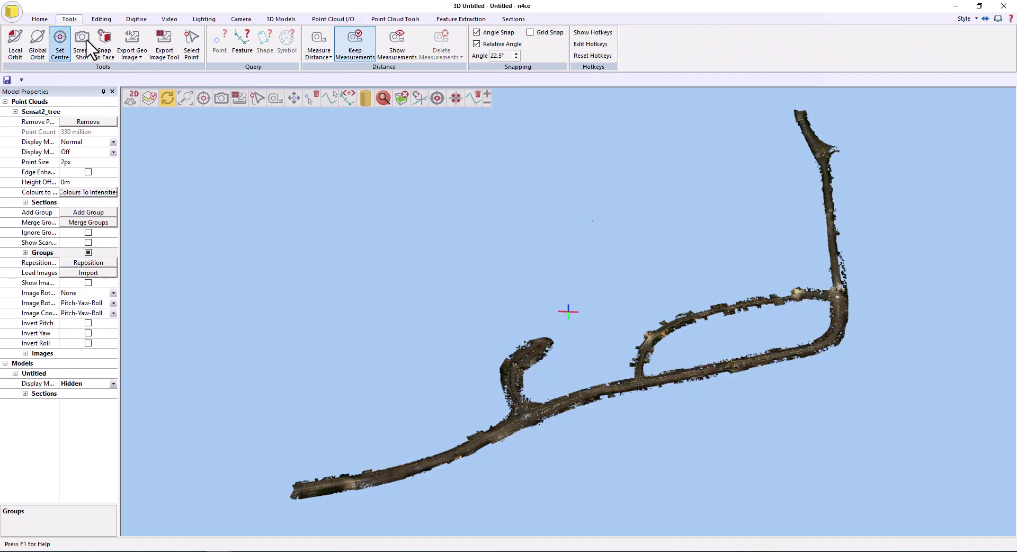
pyautogui.click(166, 53)
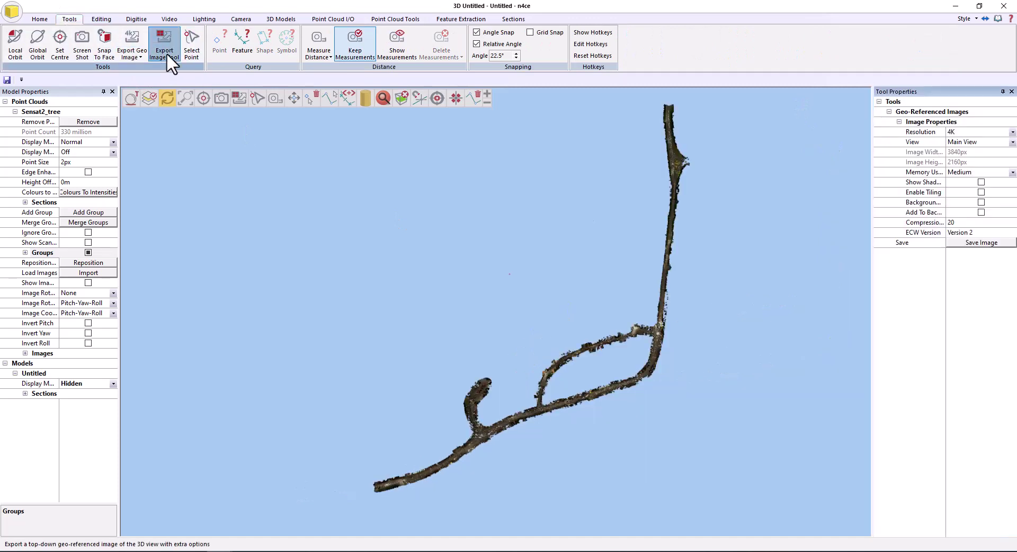
pyautogui.click(1013, 132)
pyautogui.click(974, 166)
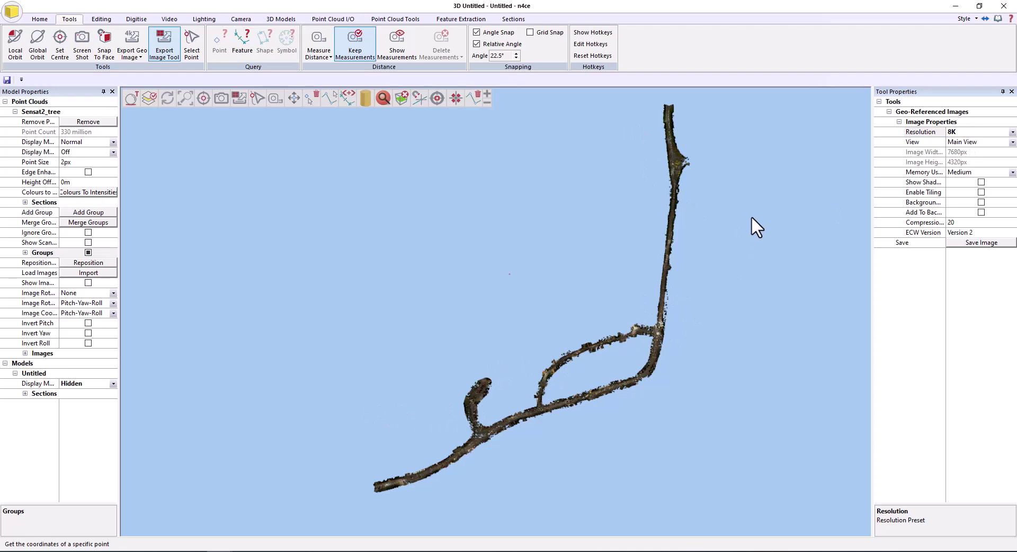
pyautogui.click(981, 192)
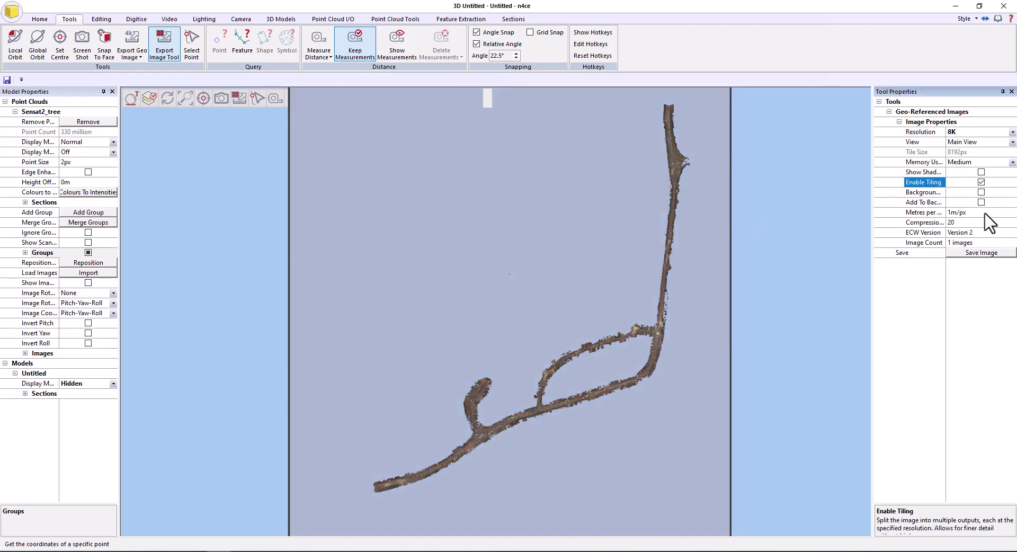
# Step: Switch the export image resolution to Custom and set the tile size to 10000 px
pyautogui.click(986, 213)
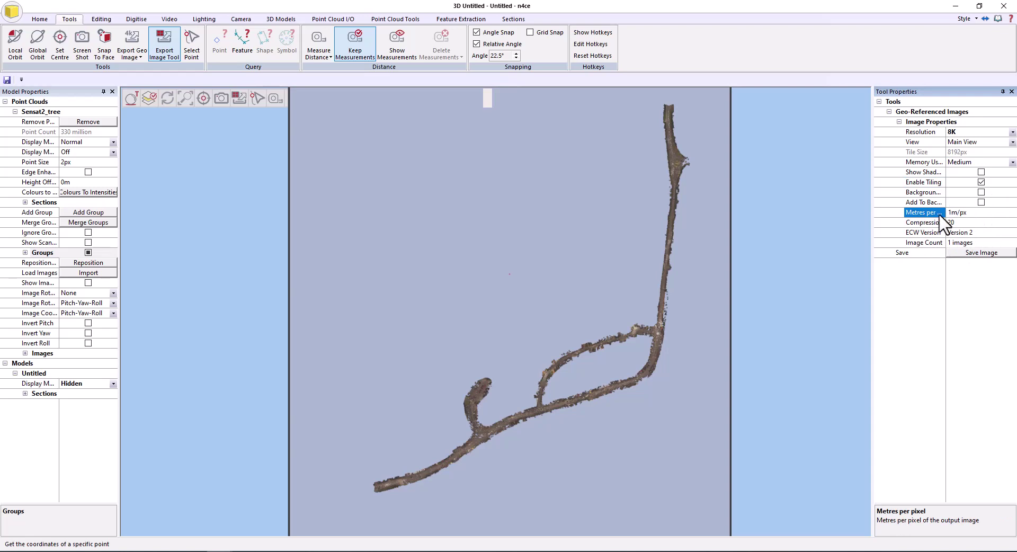
pyautogui.click(978, 214)
pyautogui.click(1012, 162)
pyautogui.click(1012, 131)
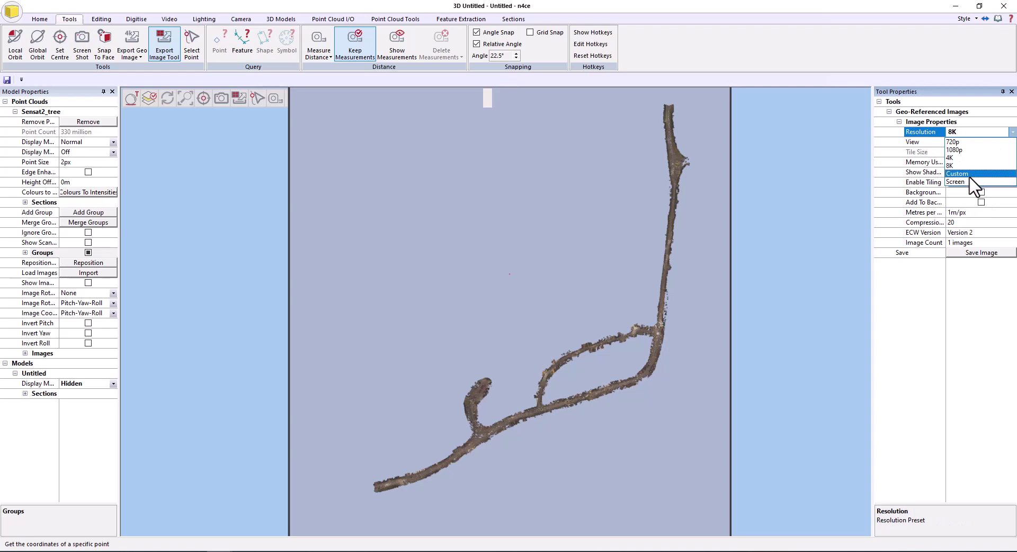
pyautogui.click(963, 177)
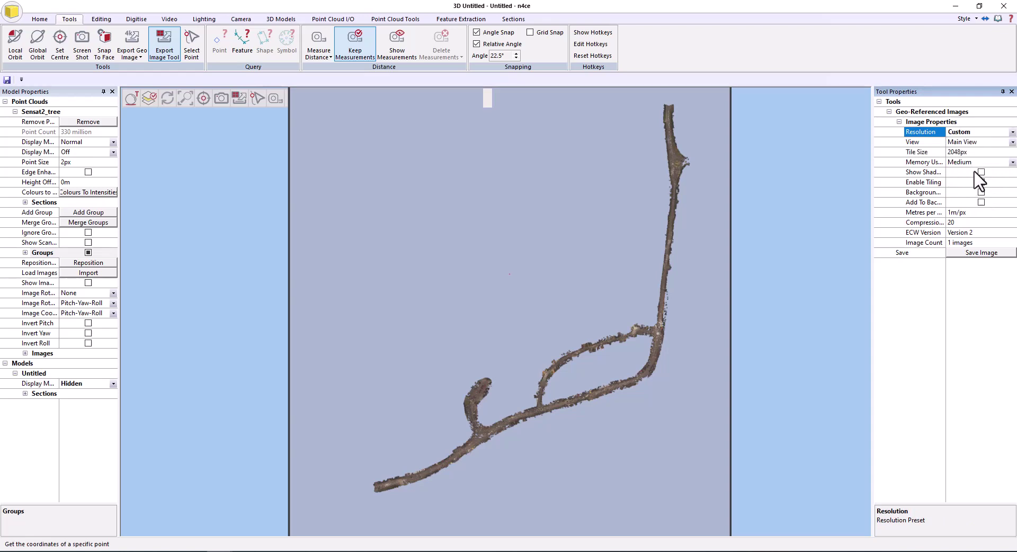
pyautogui.click(978, 152)
pyautogui.doubleClick(978, 152)
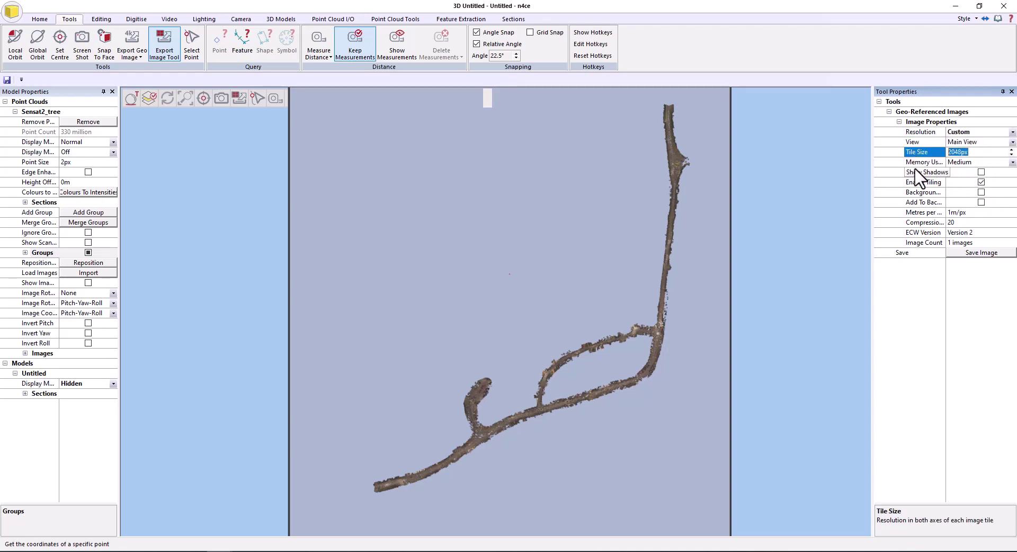
pyautogui.write('1')
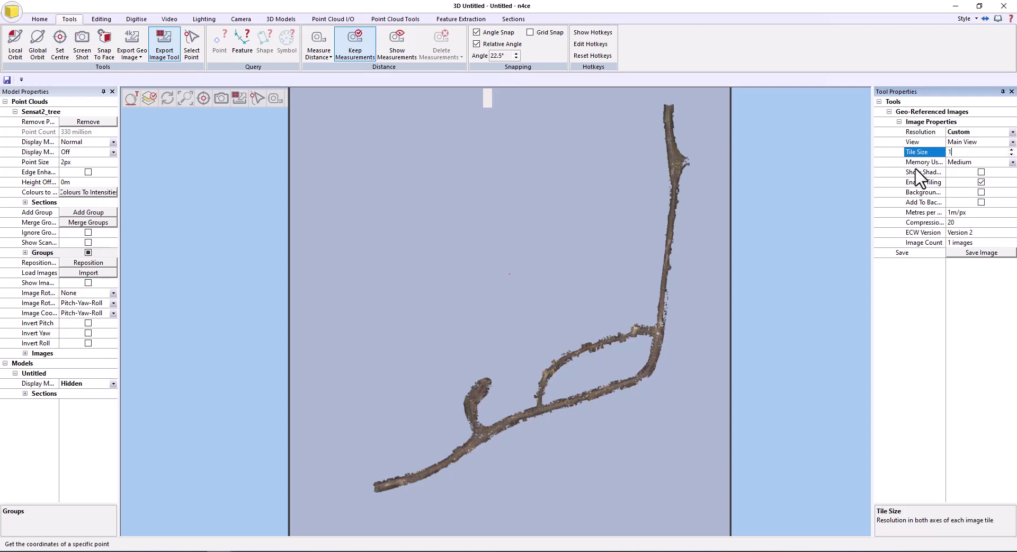
pyautogui.write('0000')
# Step: Set the export's memory usage to High and try output scales of 0.1 and 0.05 metres per pixel
pyautogui.click(930, 212)
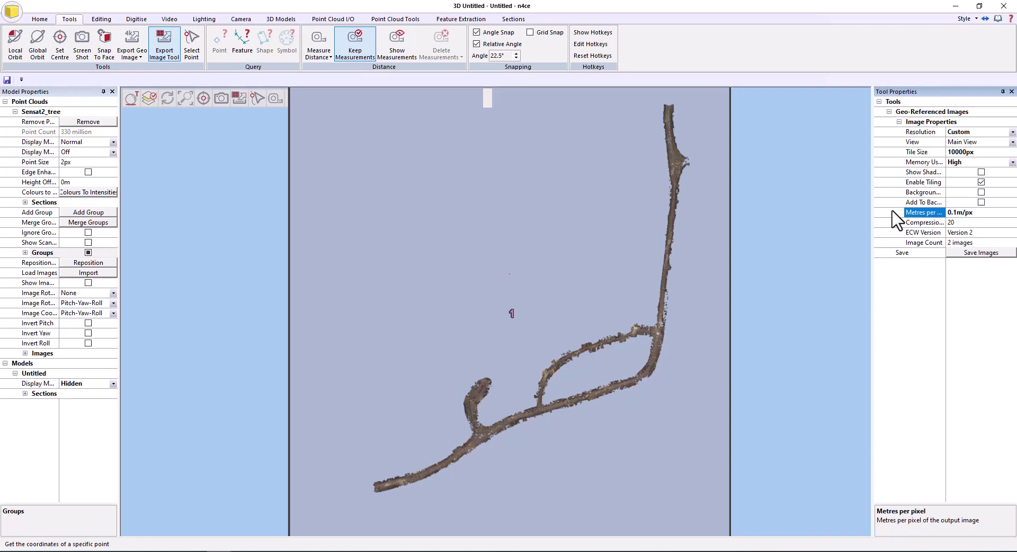
pyautogui.press('Return')
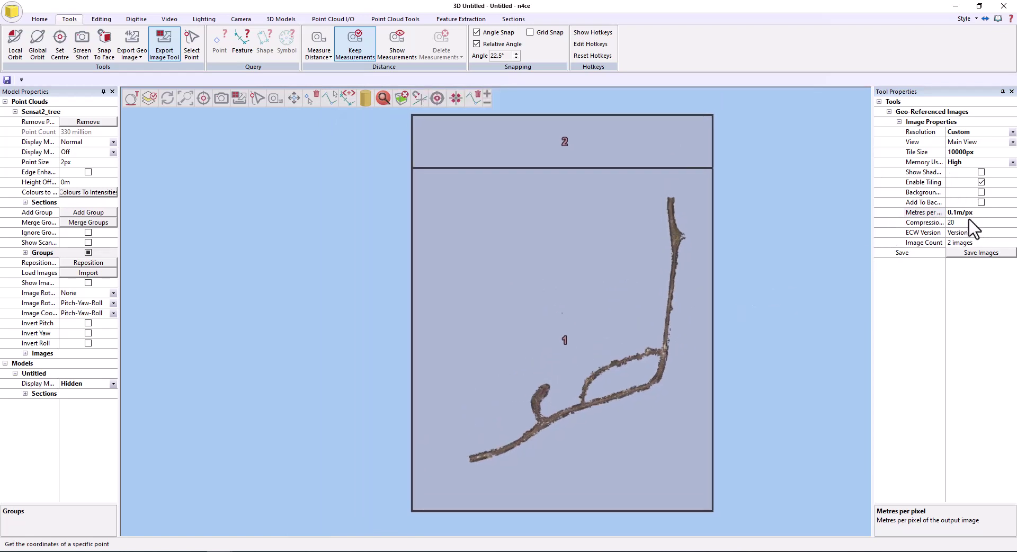
pyautogui.click(922, 212)
pyautogui.write('0.0')
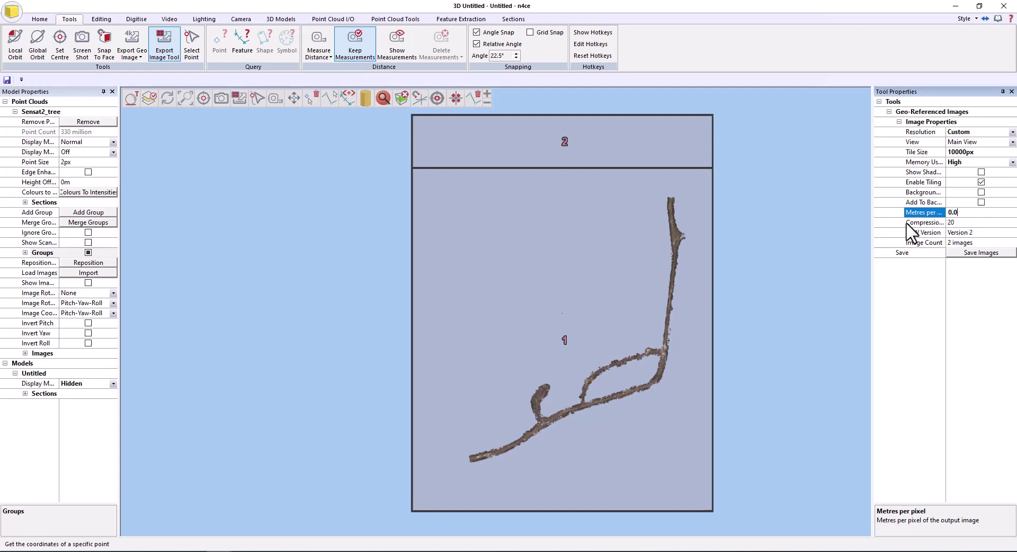
pyautogui.write('5')
pyautogui.press('Return')
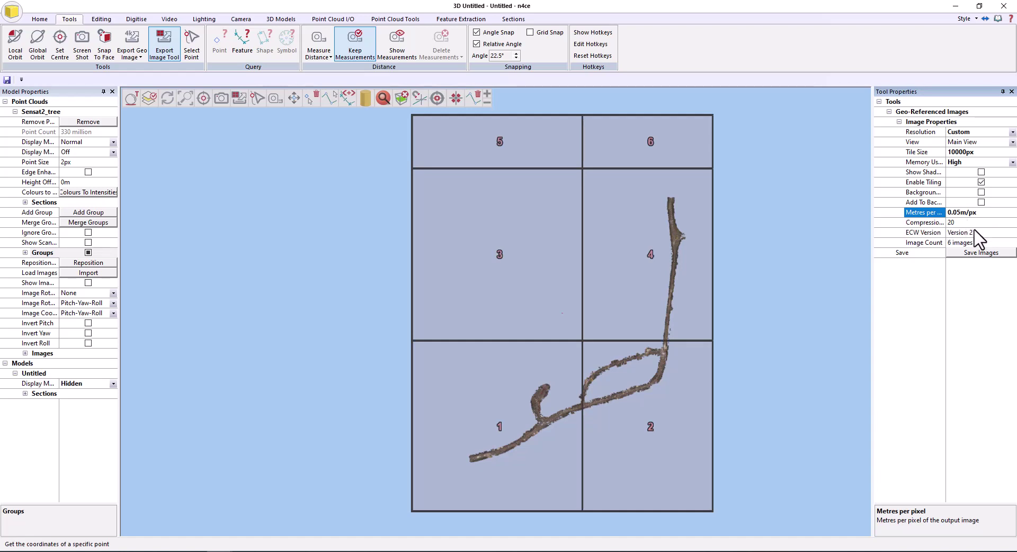
# Step: Set the export's output scale to 0.015 metres per pixel
pyautogui.moveTo(981, 216); pyautogui.dragTo(910, 218)
pyautogui.write('0')
pyautogui.press('Return')
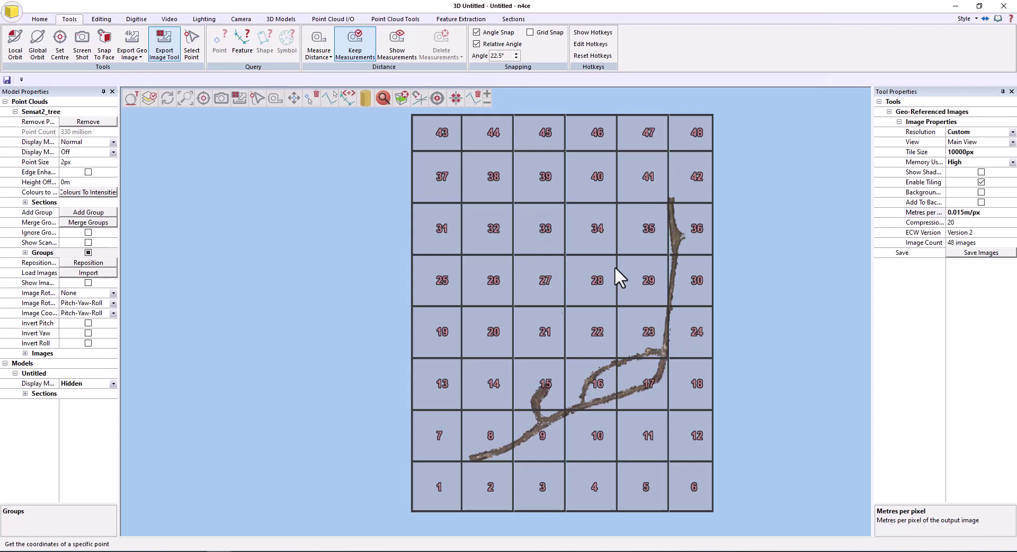
# Step: Prepare to save the tiled images under the file name Topo in ECW format, and cancel the save
pyautogui.click(977, 253)
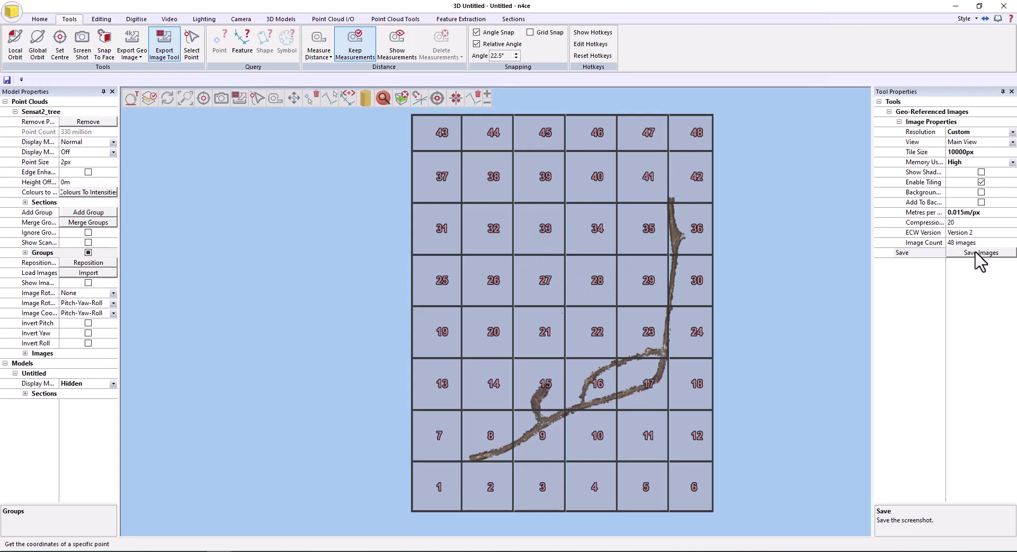
pyautogui.click(980, 252)
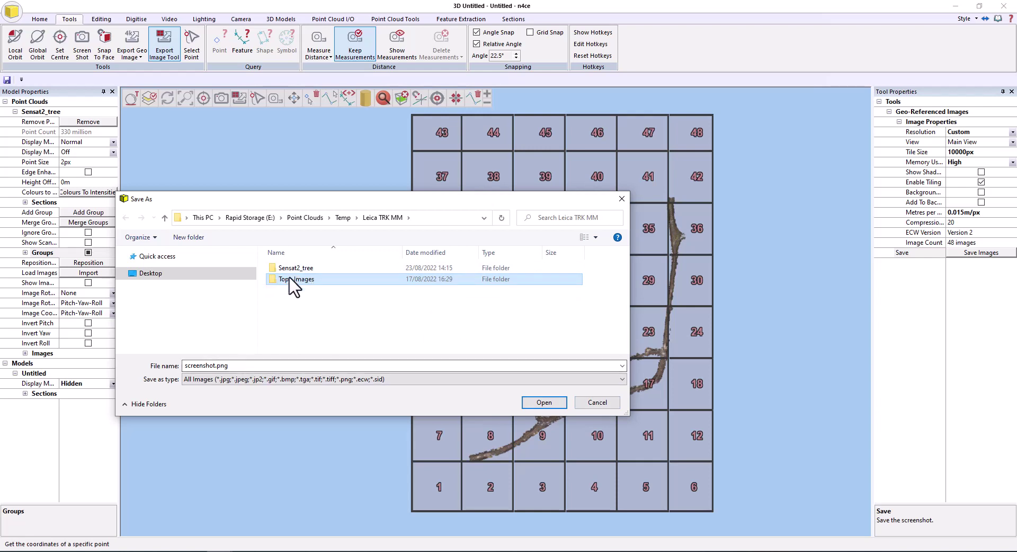
pyautogui.press('Tab')
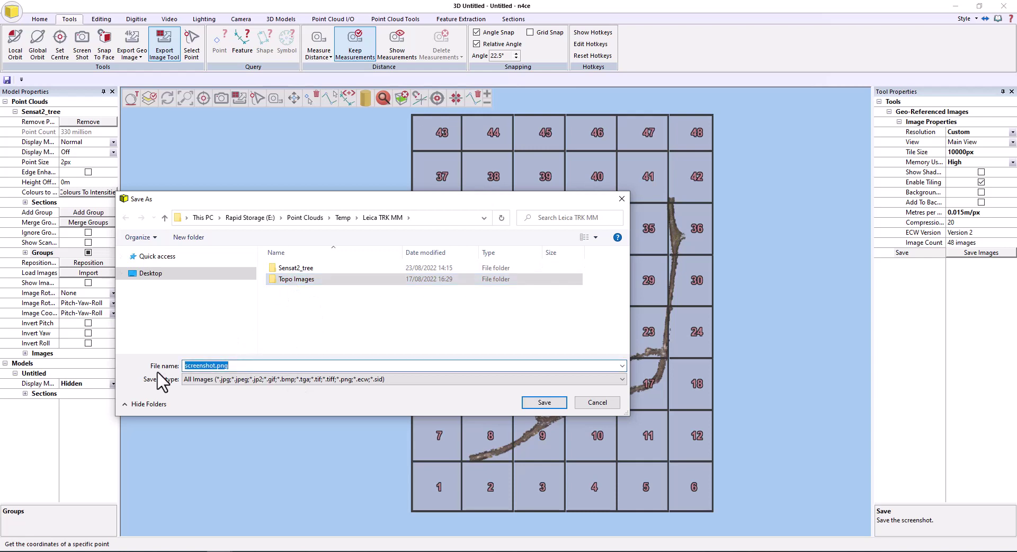
pyautogui.write('Topo')
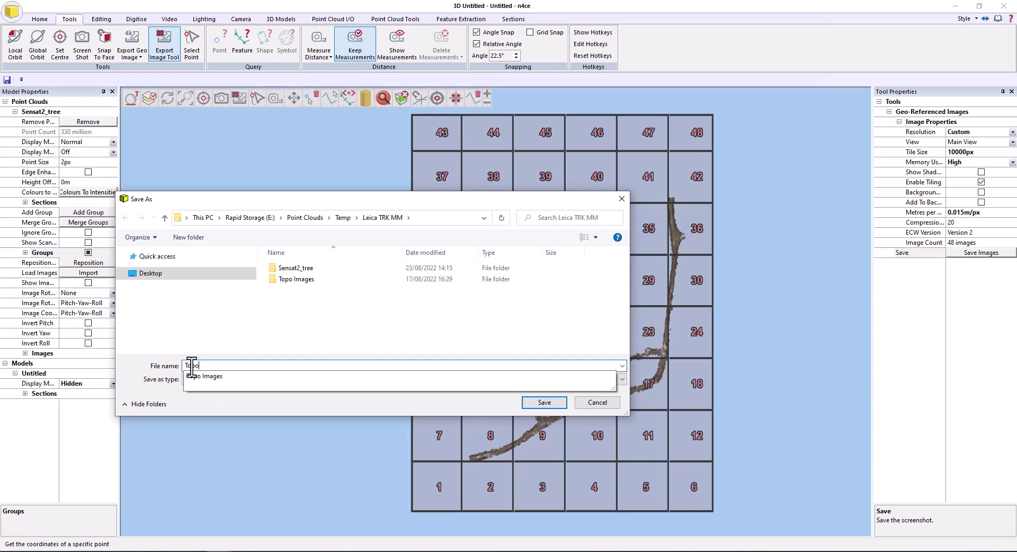
pyautogui.click(265, 379)
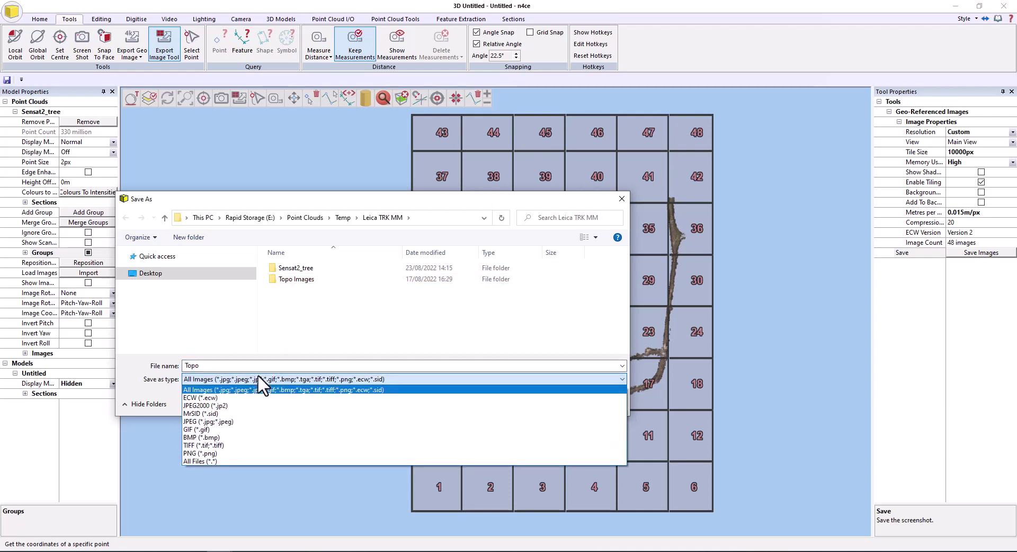
pyautogui.click(228, 398)
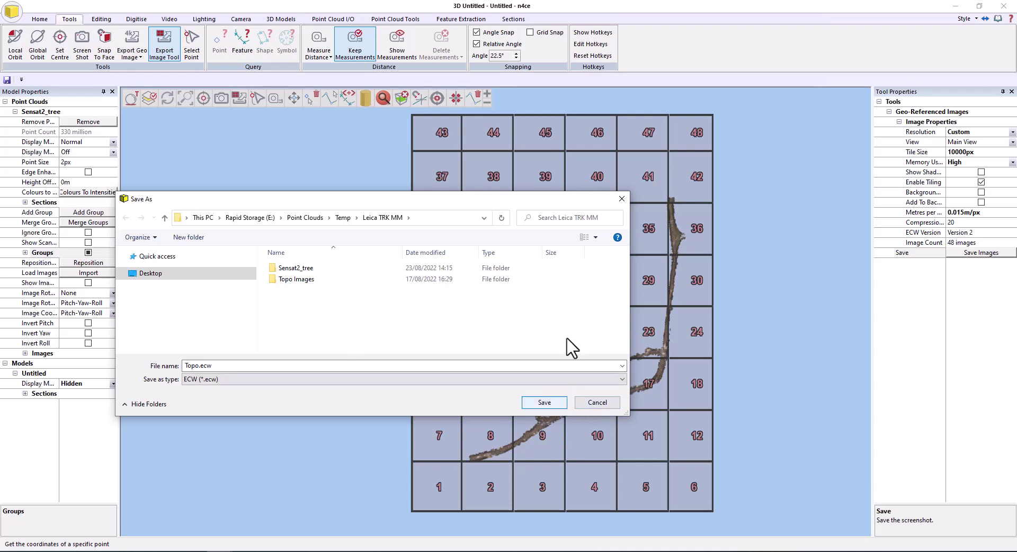
pyautogui.click(598, 403)
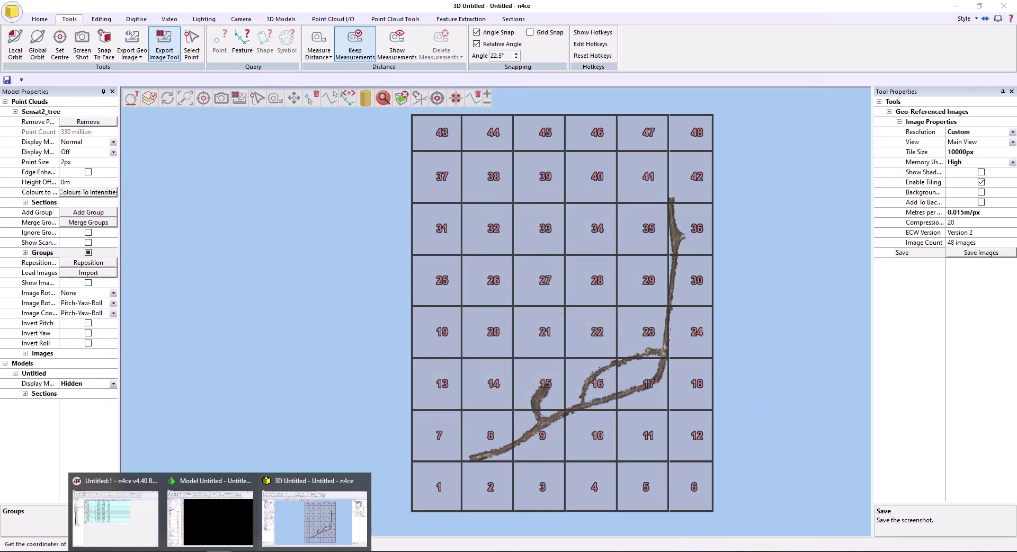
# Step: Switch to the 2D model window and examine the geo-referenced road images around the side roads, junctions and roundabouts
pyautogui.click(213, 535)
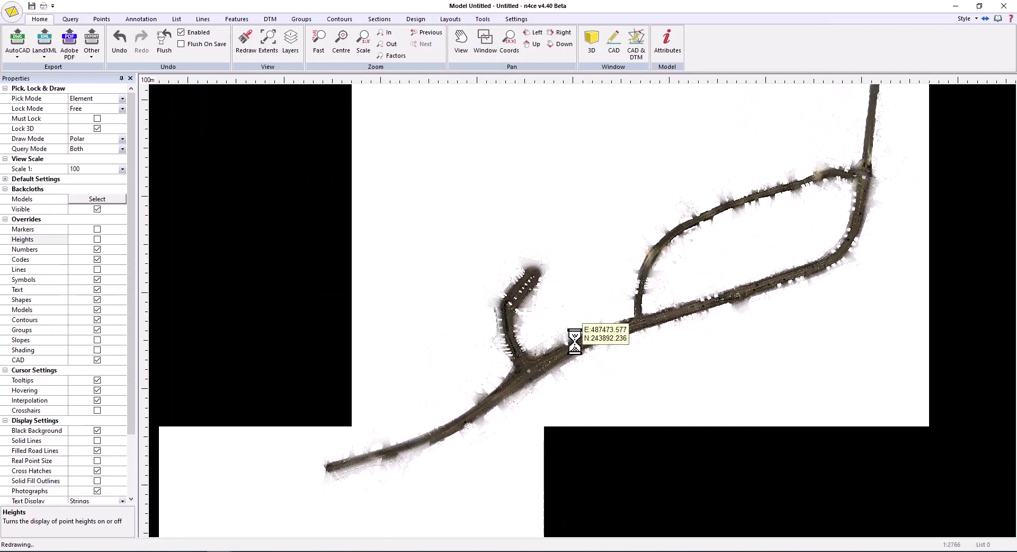
pyautogui.scroll(3, 567, 371)
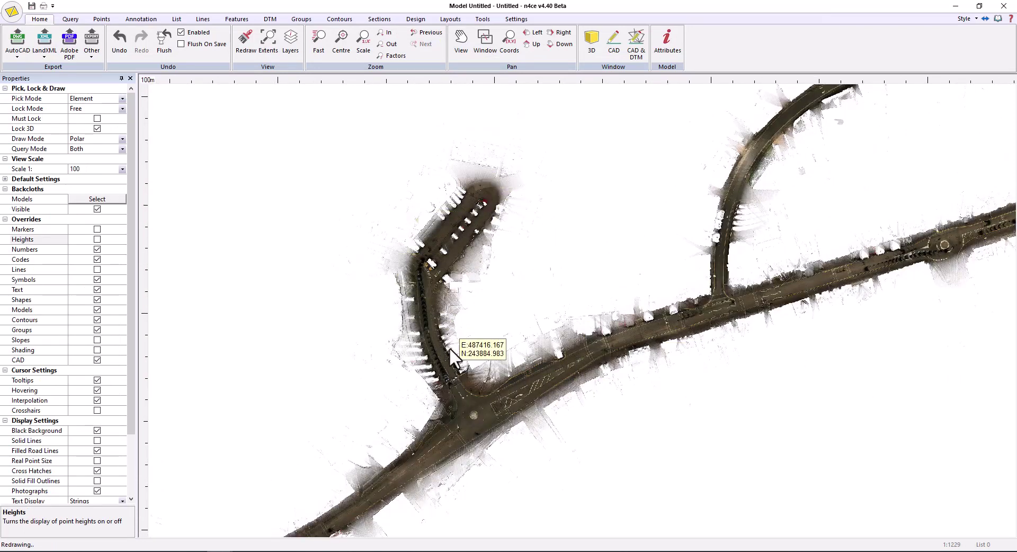
pyautogui.scroll(6, 565, 354)
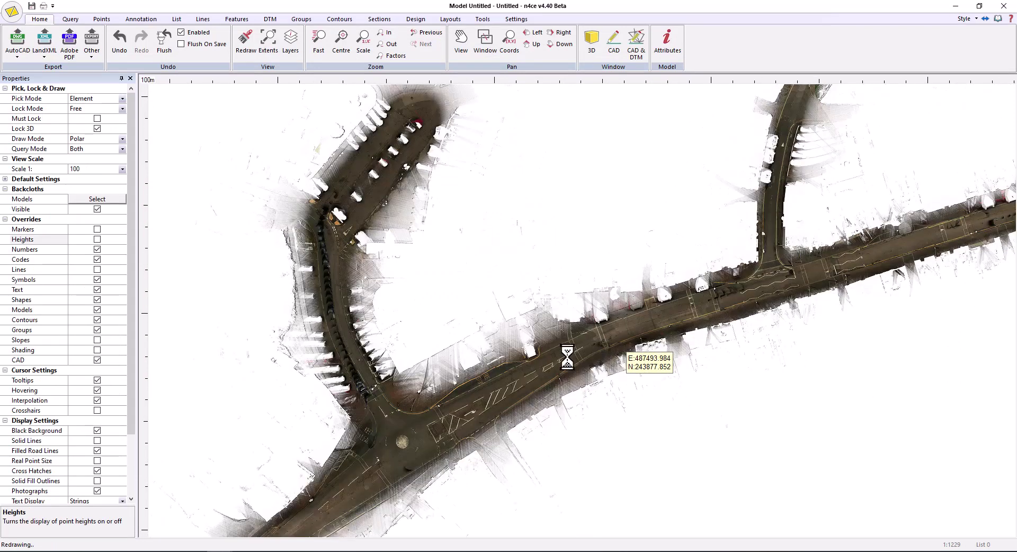
pyautogui.scroll(-6, 477, 371)
pyautogui.scroll(6, 682, 295)
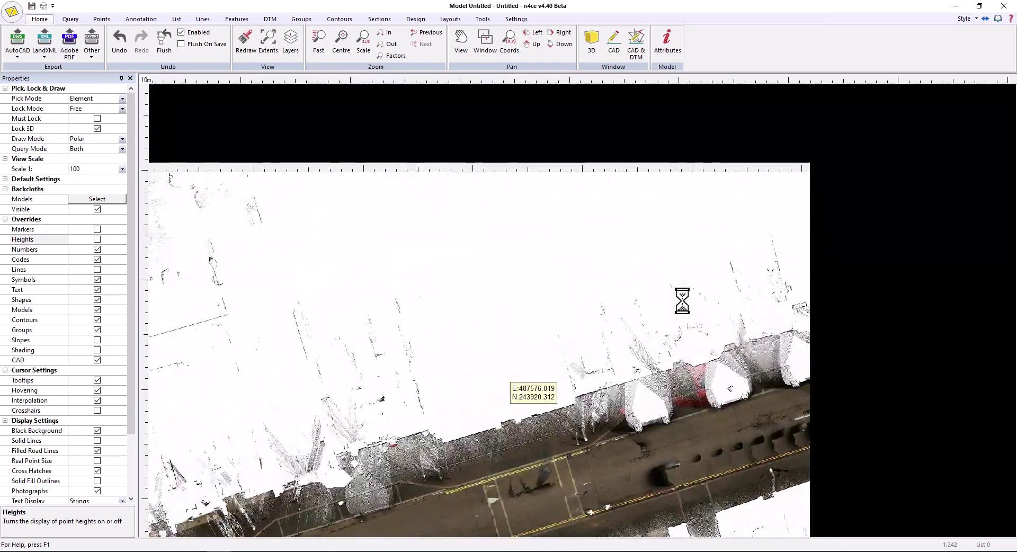
pyautogui.scroll(-5, 775, 256)
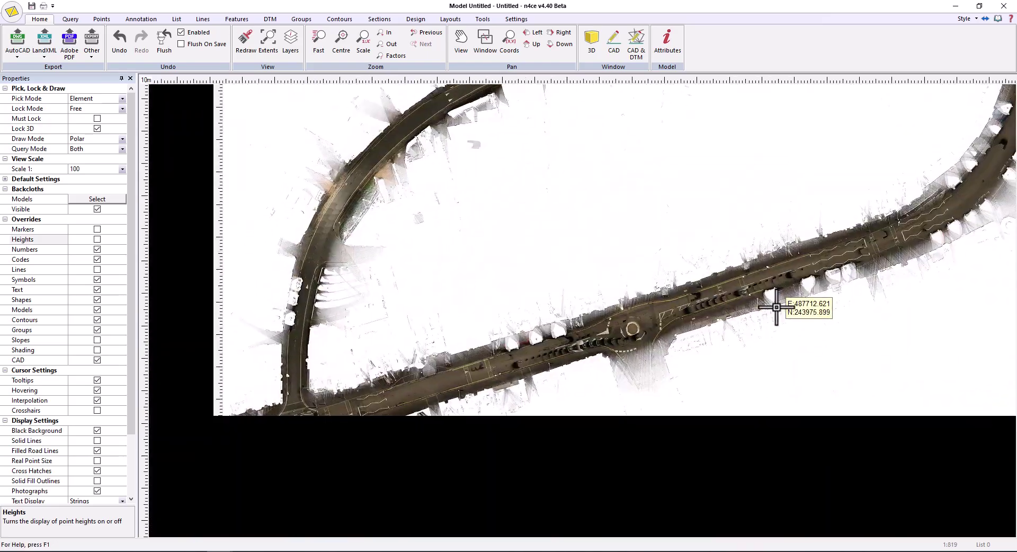
pyautogui.scroll(-3, 522, 413)
pyautogui.scroll(6, 582, 304)
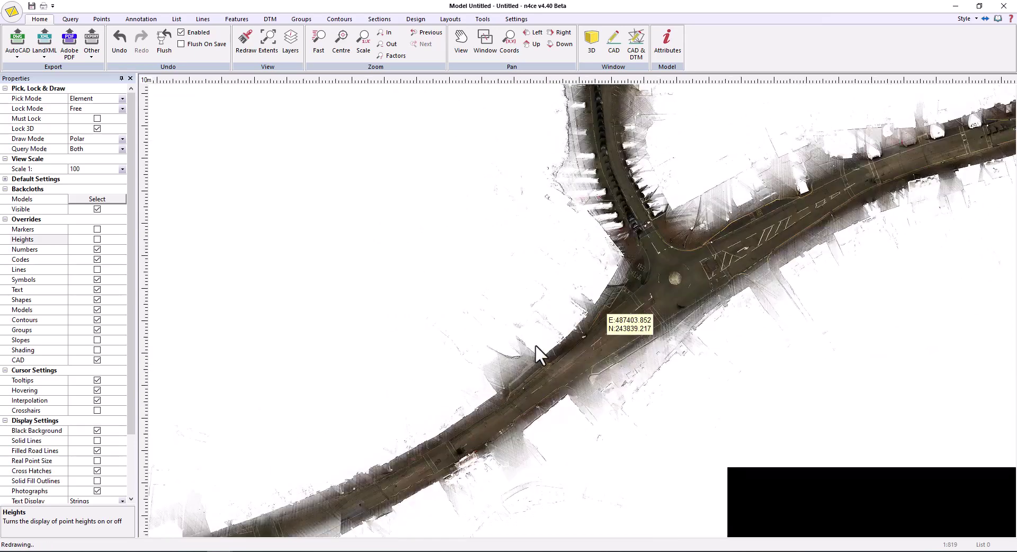